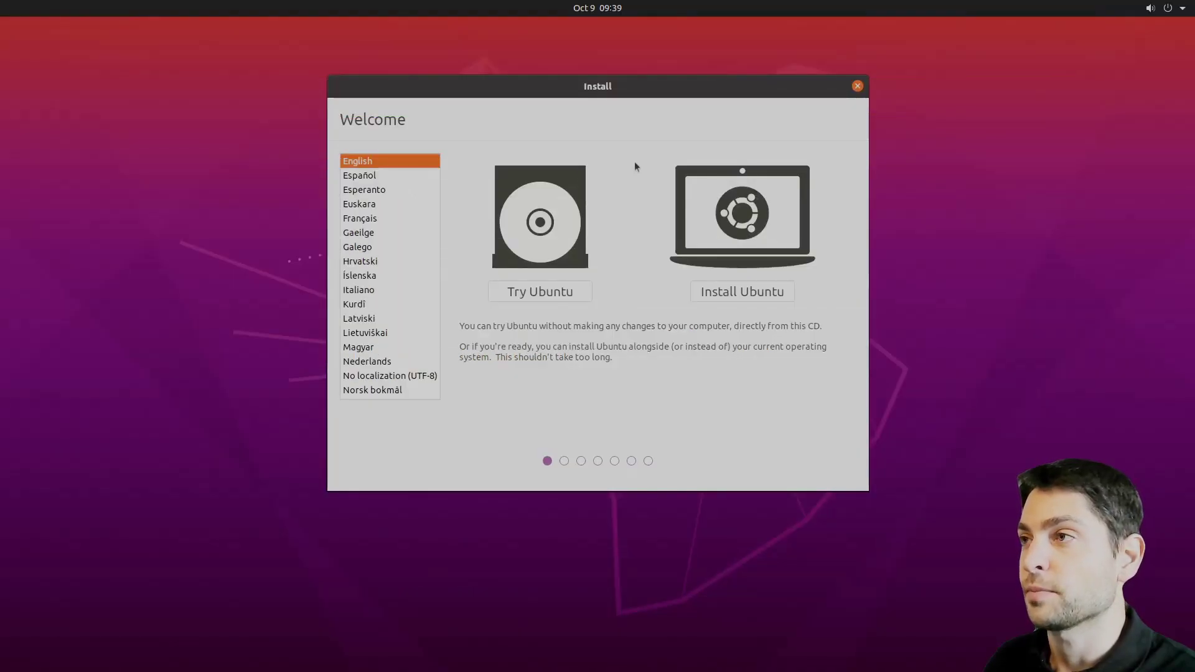
- Start the live session, keep English with the English (US) keyboard, and choose Minimal installation
click(536, 293)
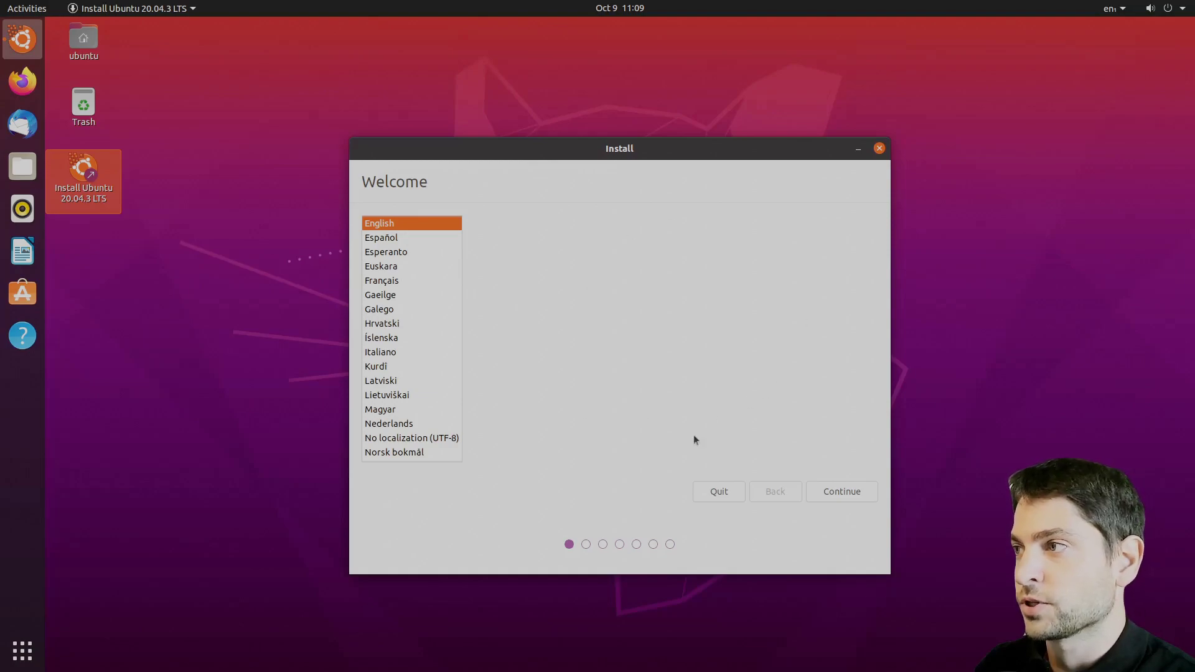
click(853, 502)
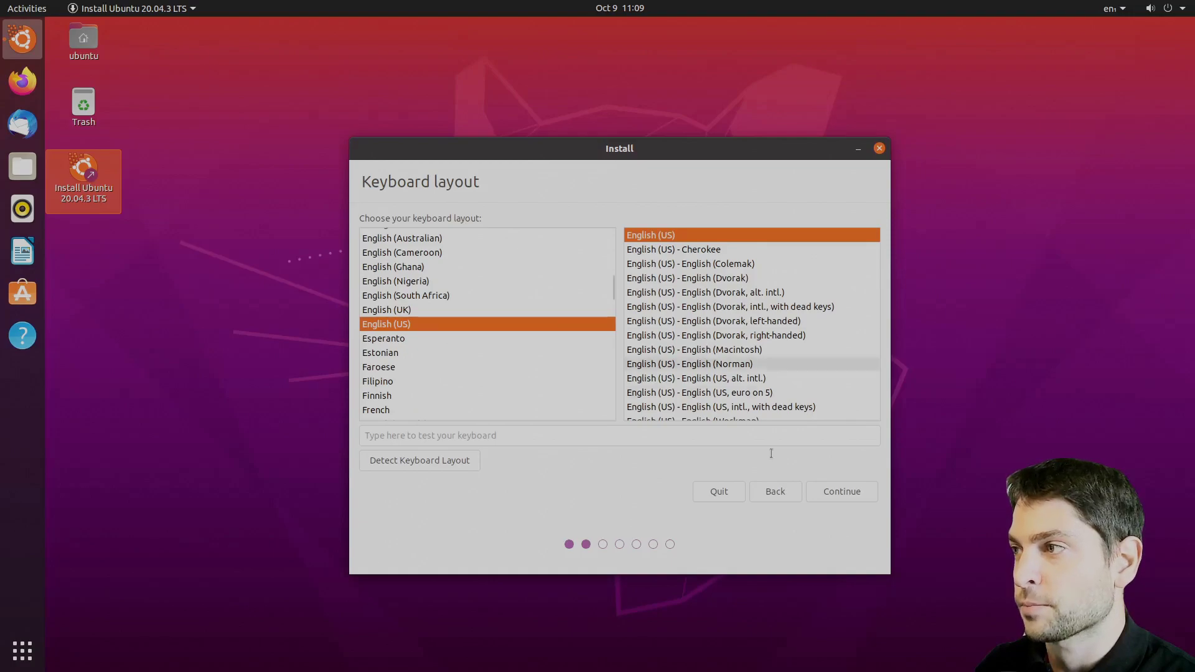
click(839, 496)
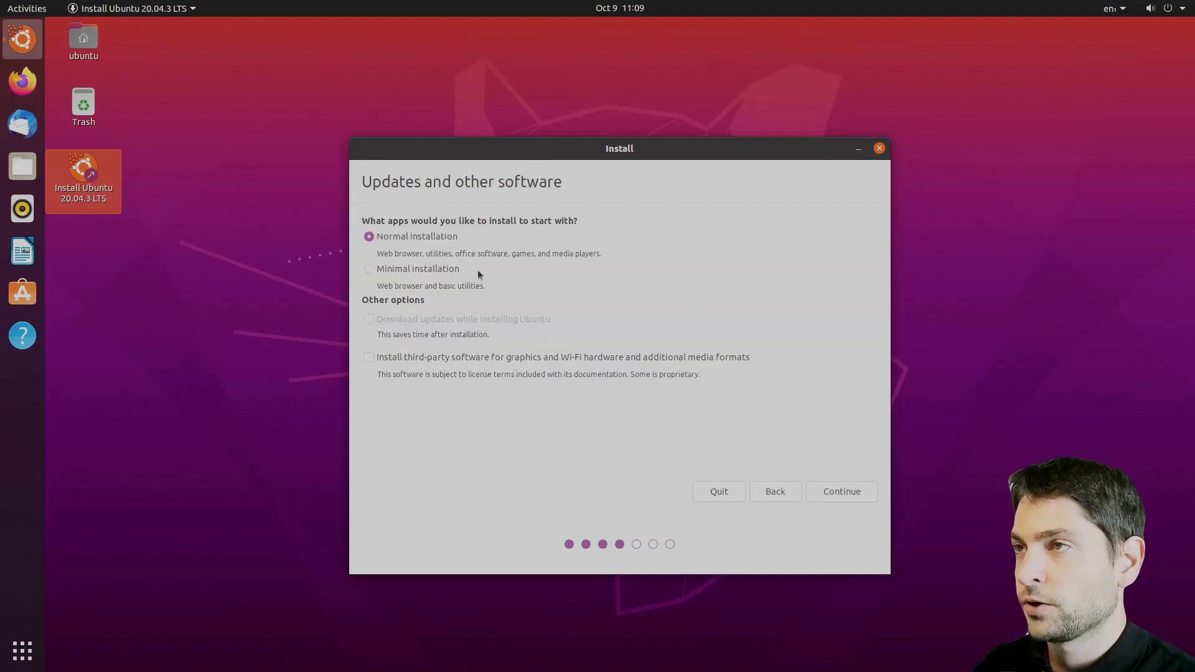
click(370, 269)
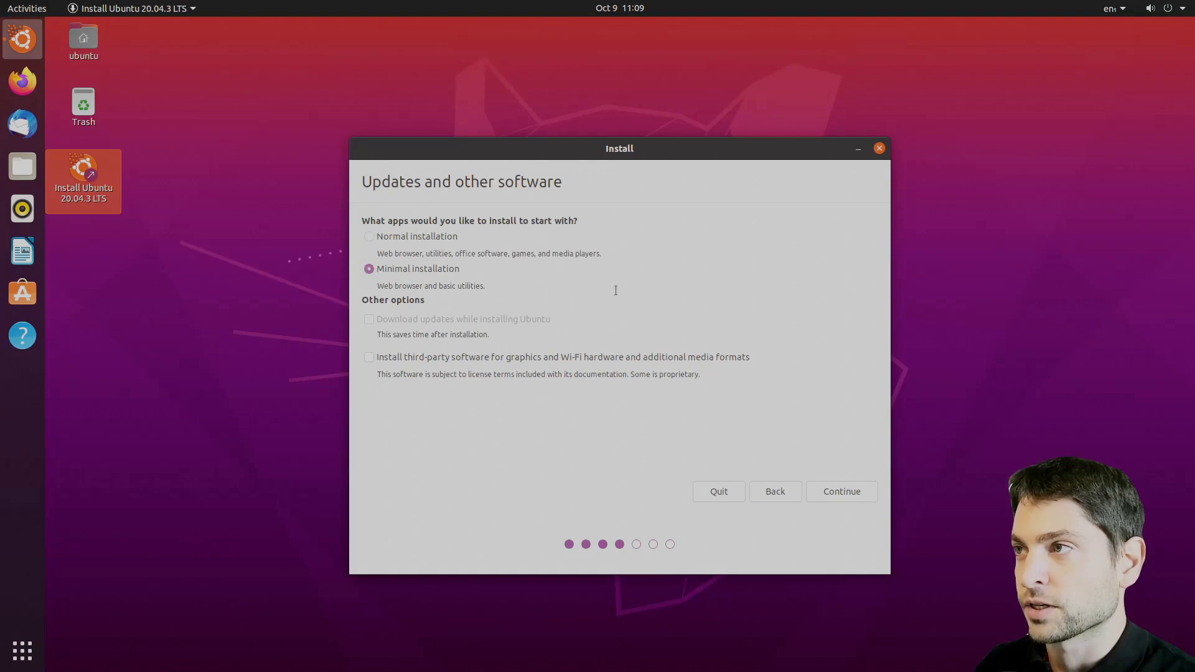
click(843, 501)
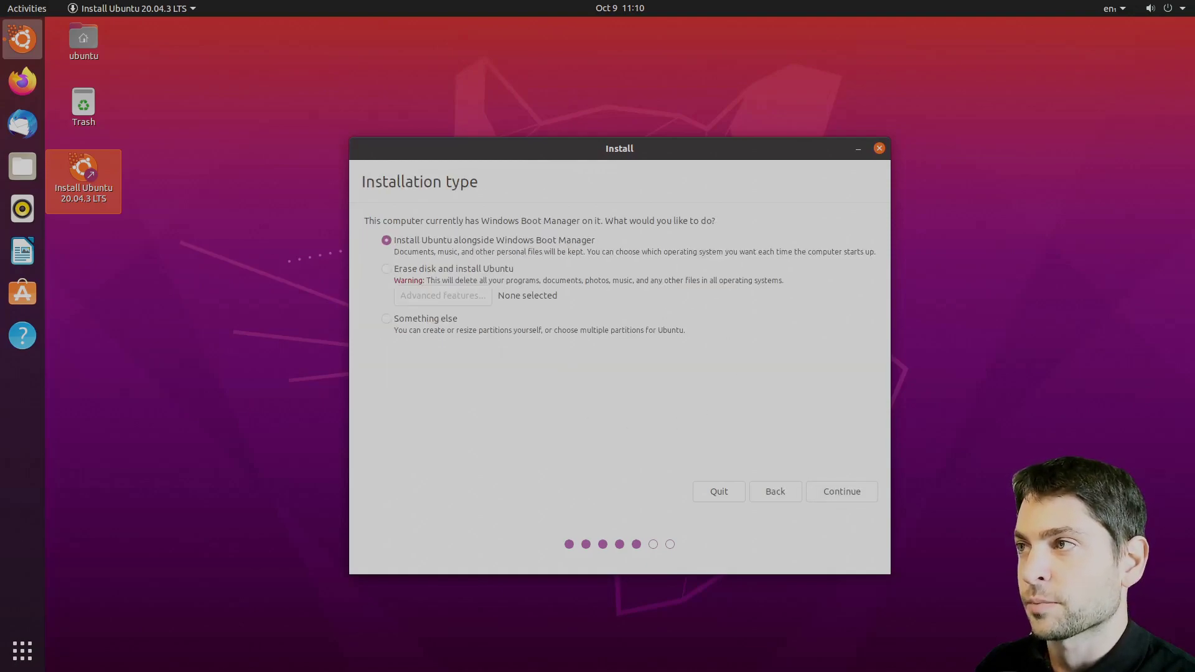
- Choose 'Something else' partitioning and delete the 128041 MB fat32 partition /dev/sda1
click(387, 319)
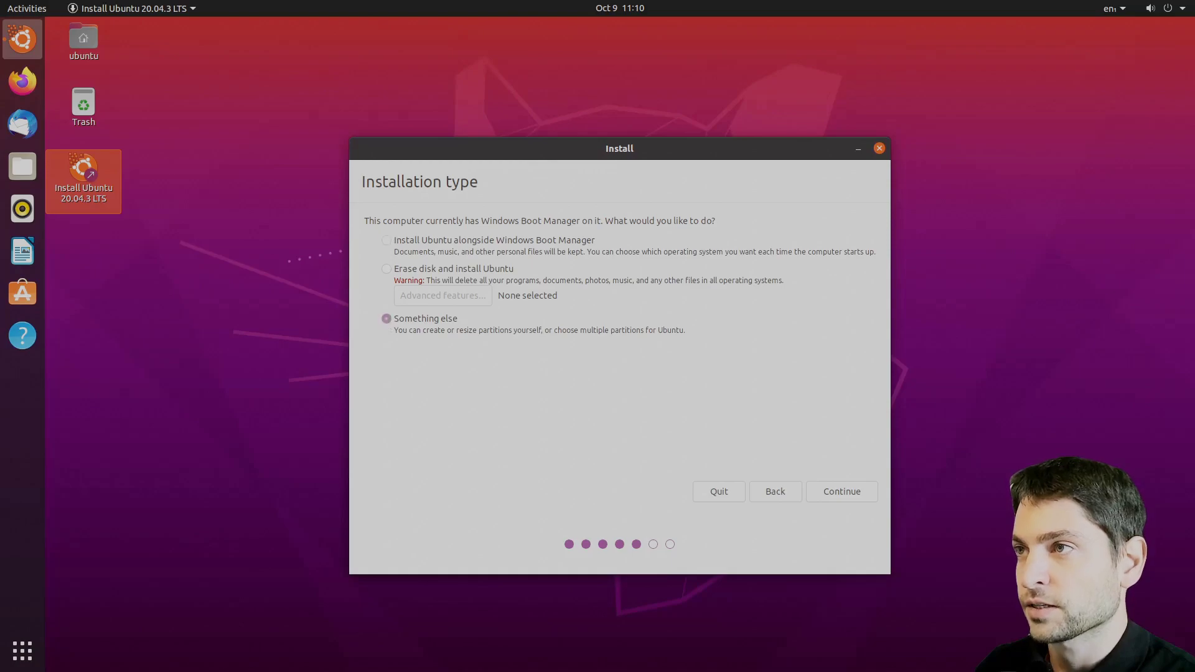
click(840, 491)
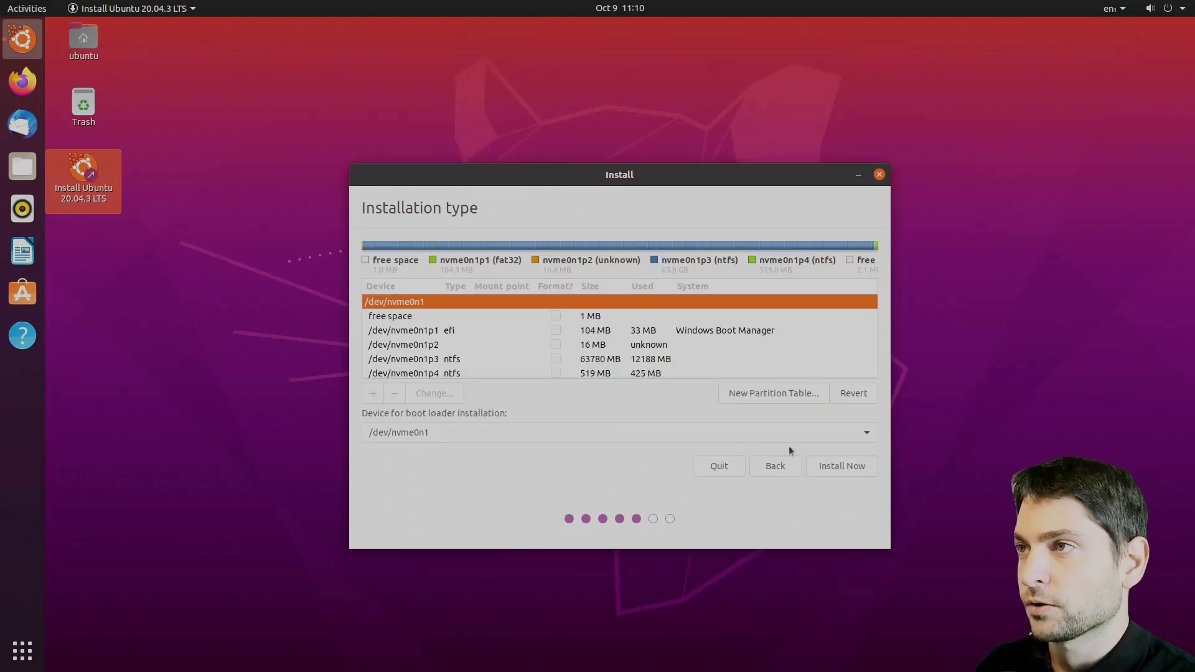
click(455, 330)
key(Down)
key(Down)
key(Down)
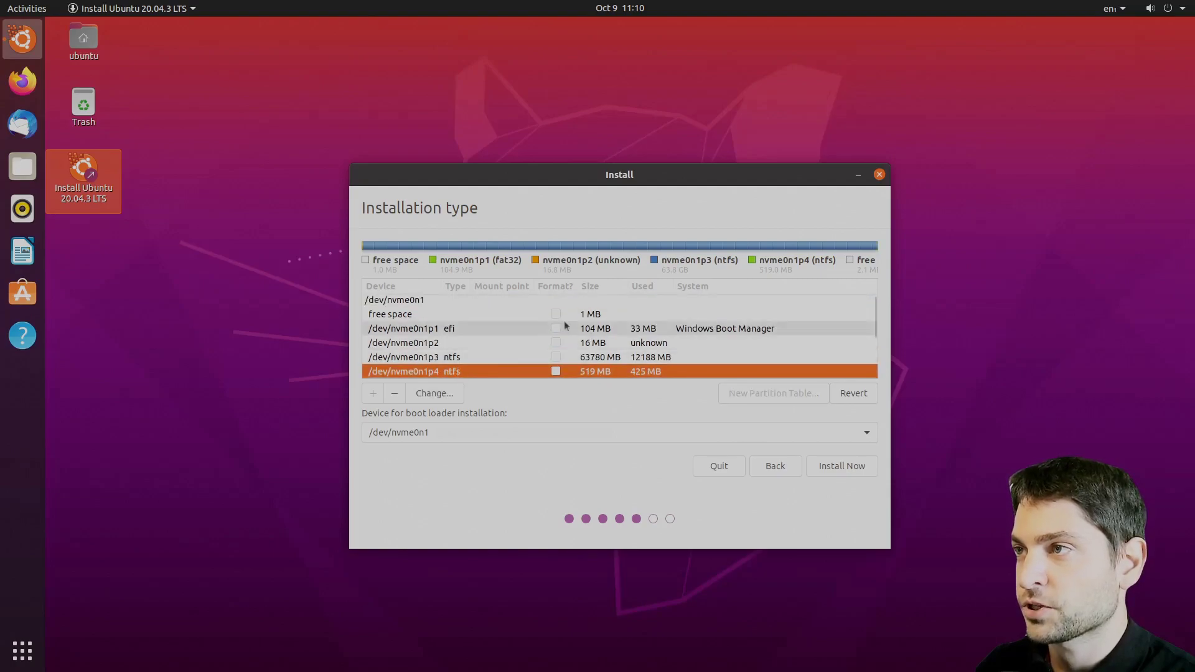
scroll(647, 326, down, 3)
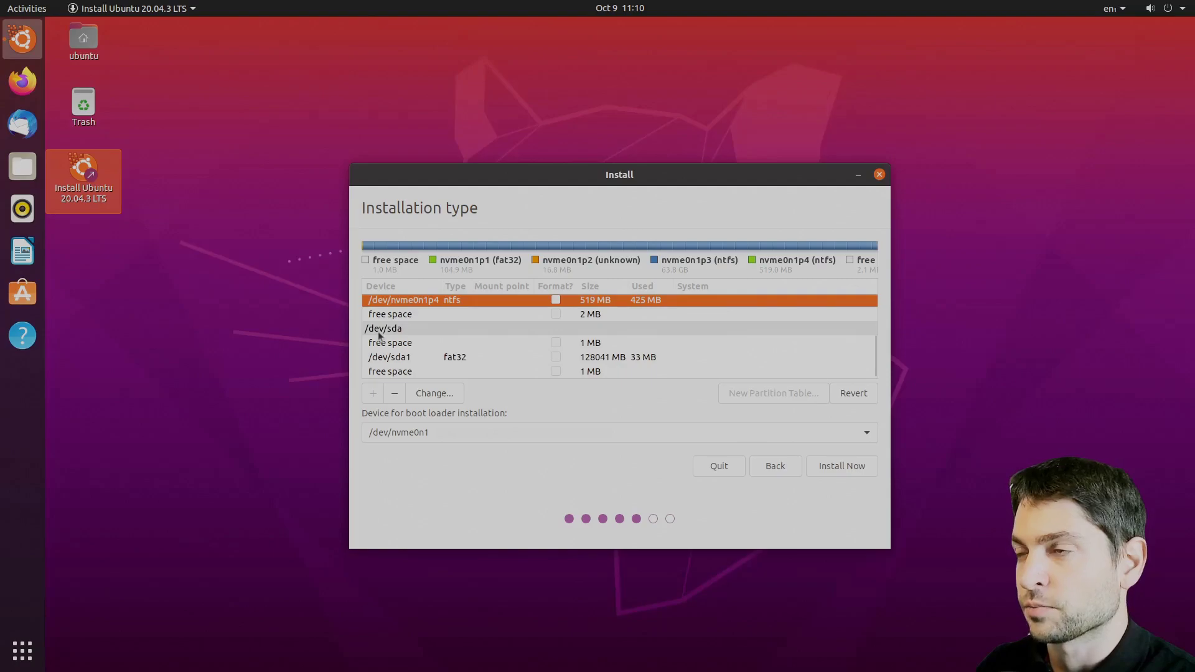
click(401, 332)
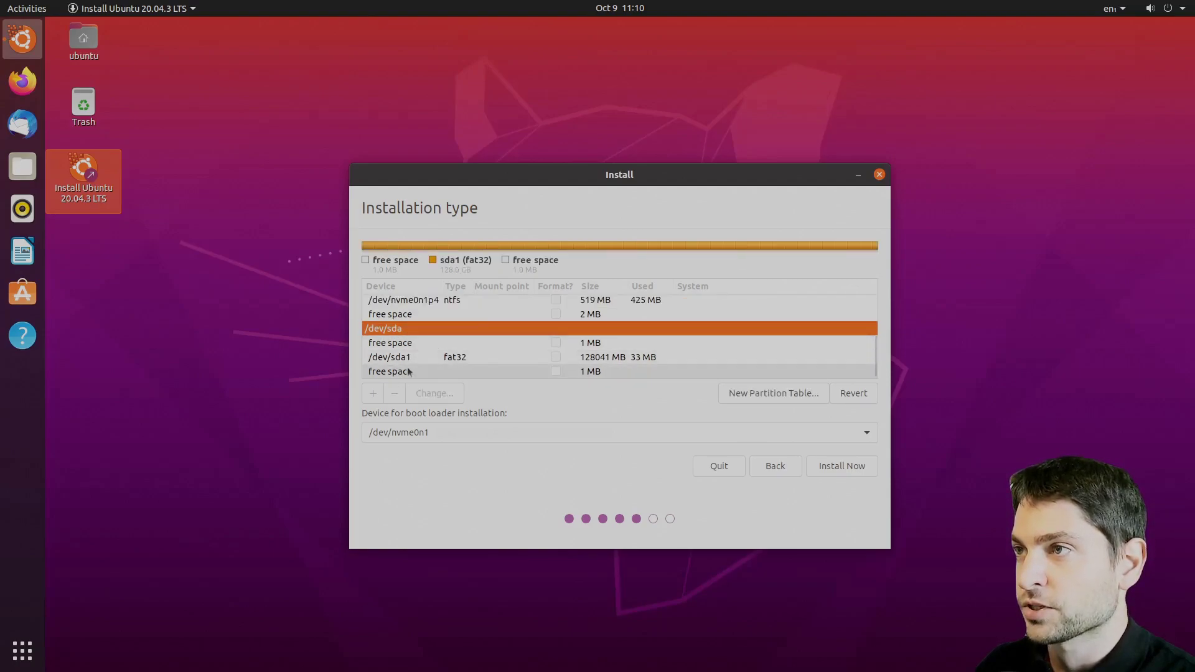
right_click(434, 358)
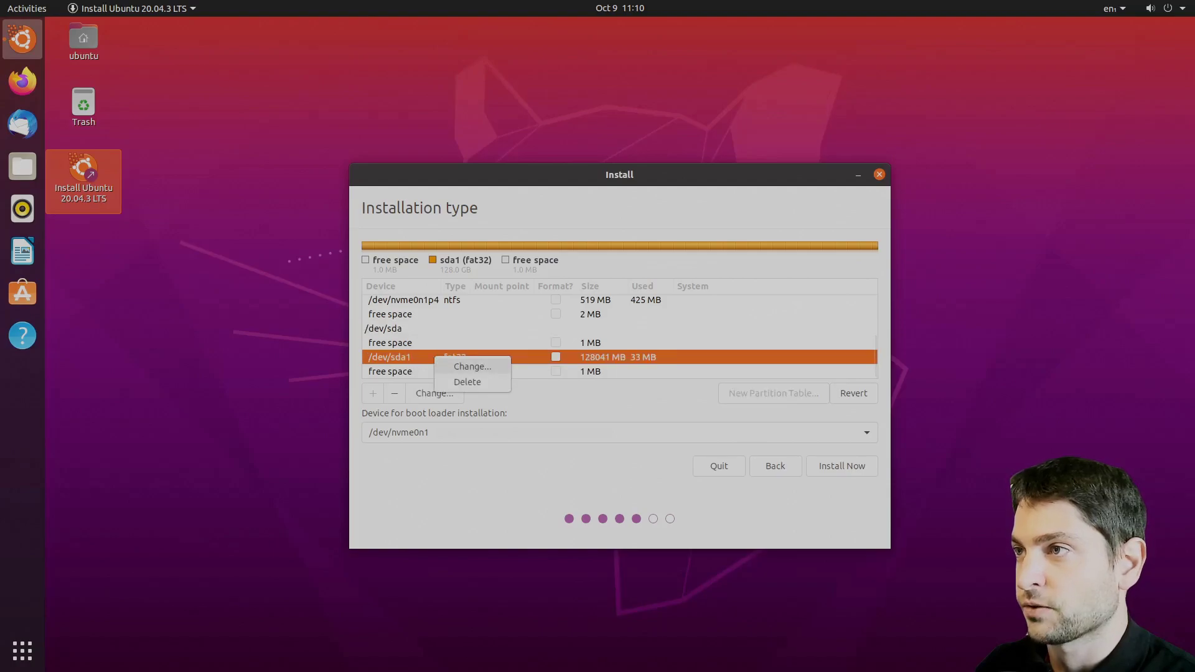
click(481, 386)
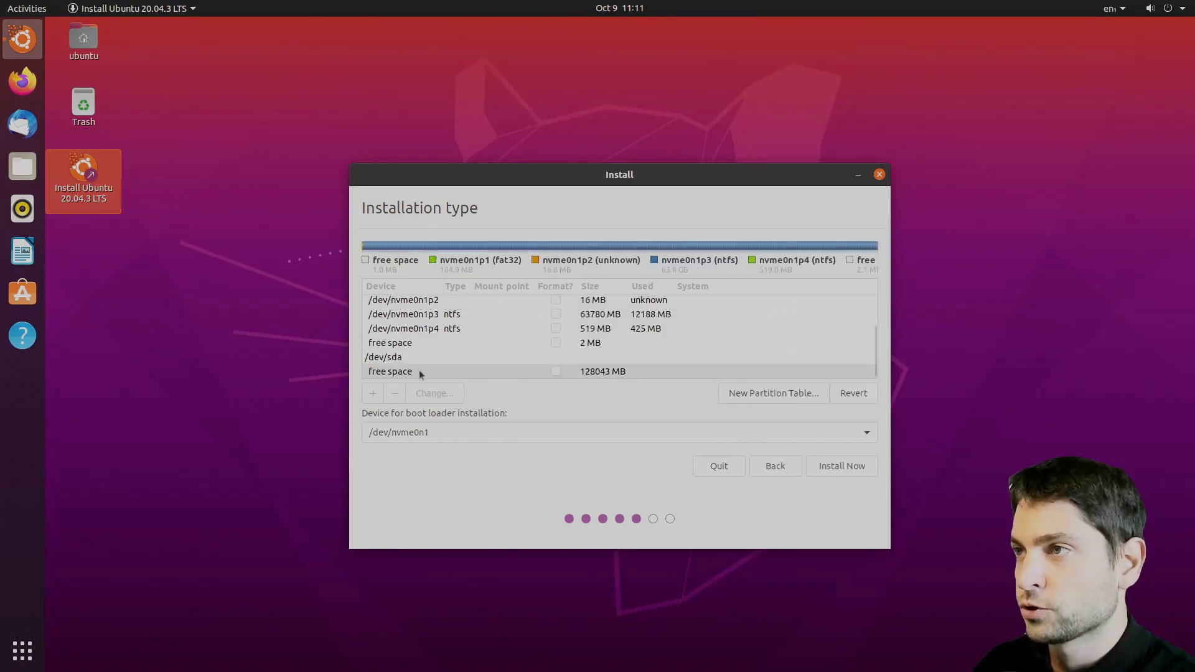
- Create a 100 MB EFI System Partition in the /dev/sda free space
click(500, 371)
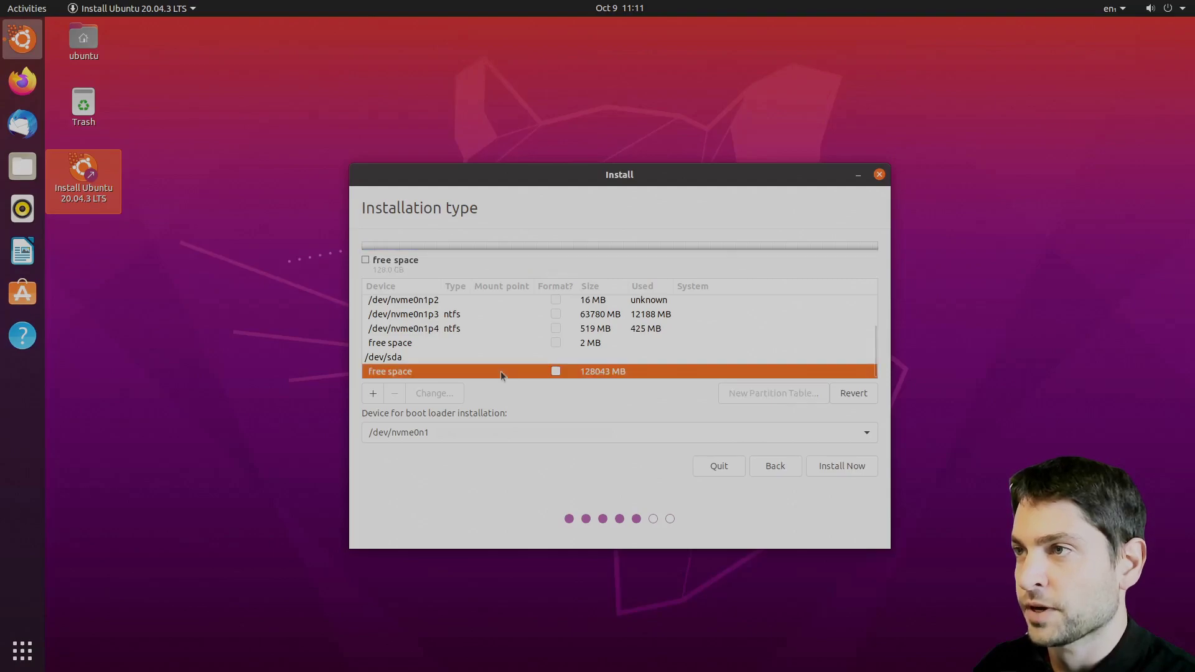
click(373, 395)
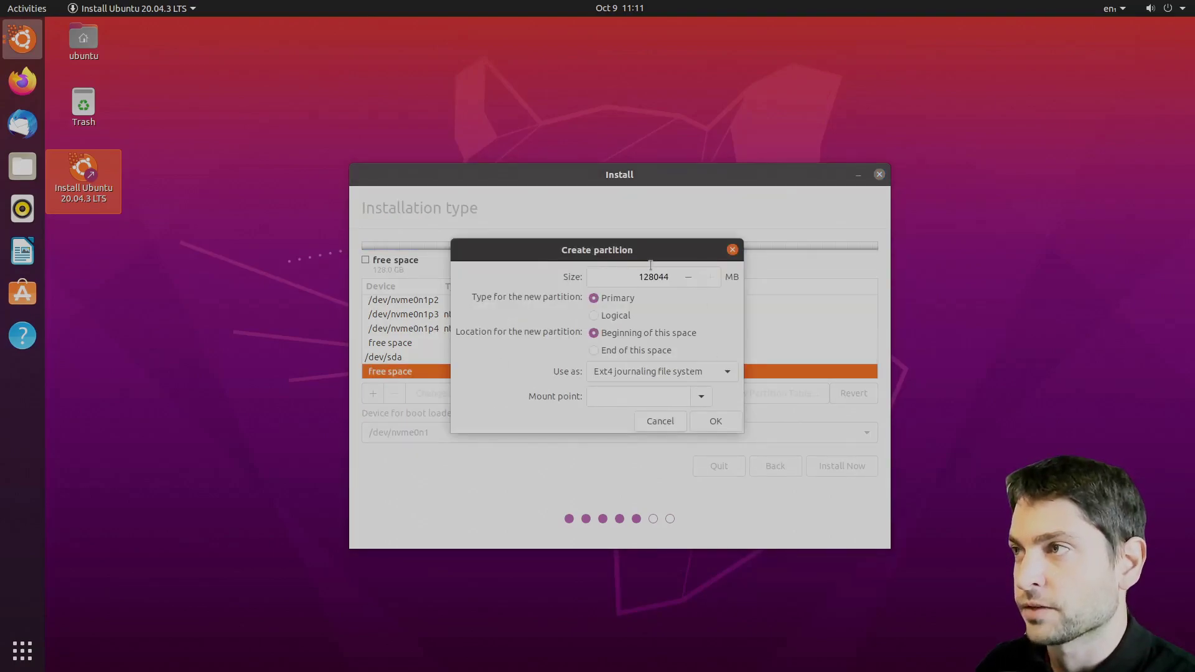
drag(635, 277, 711, 284)
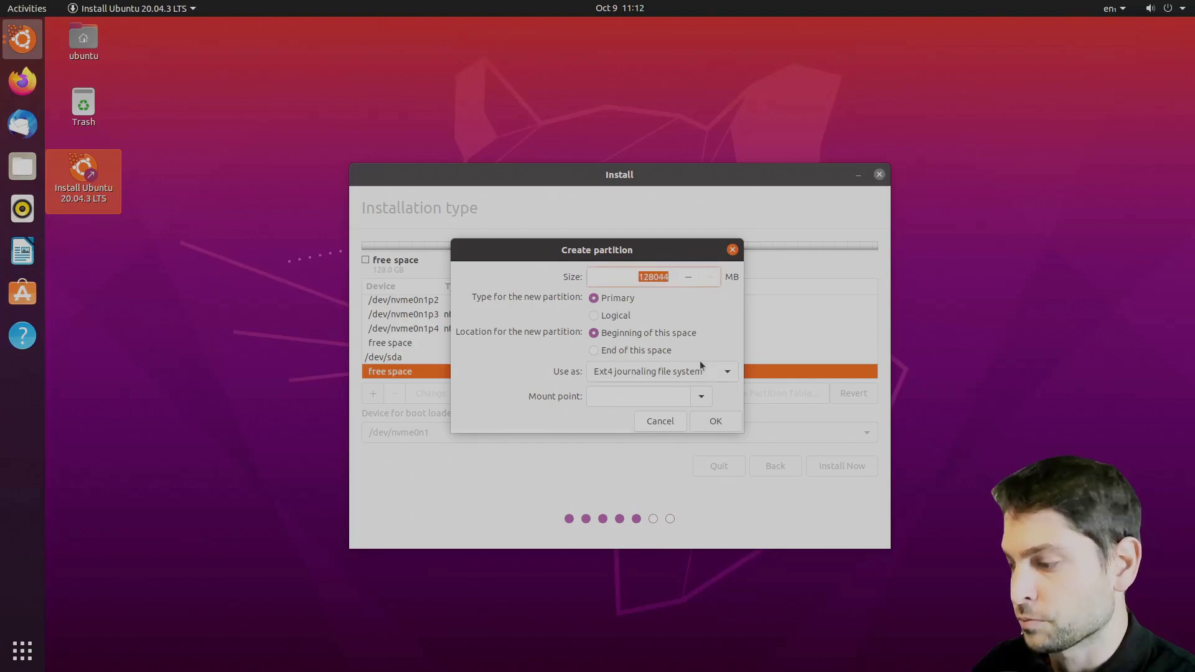
text(100)
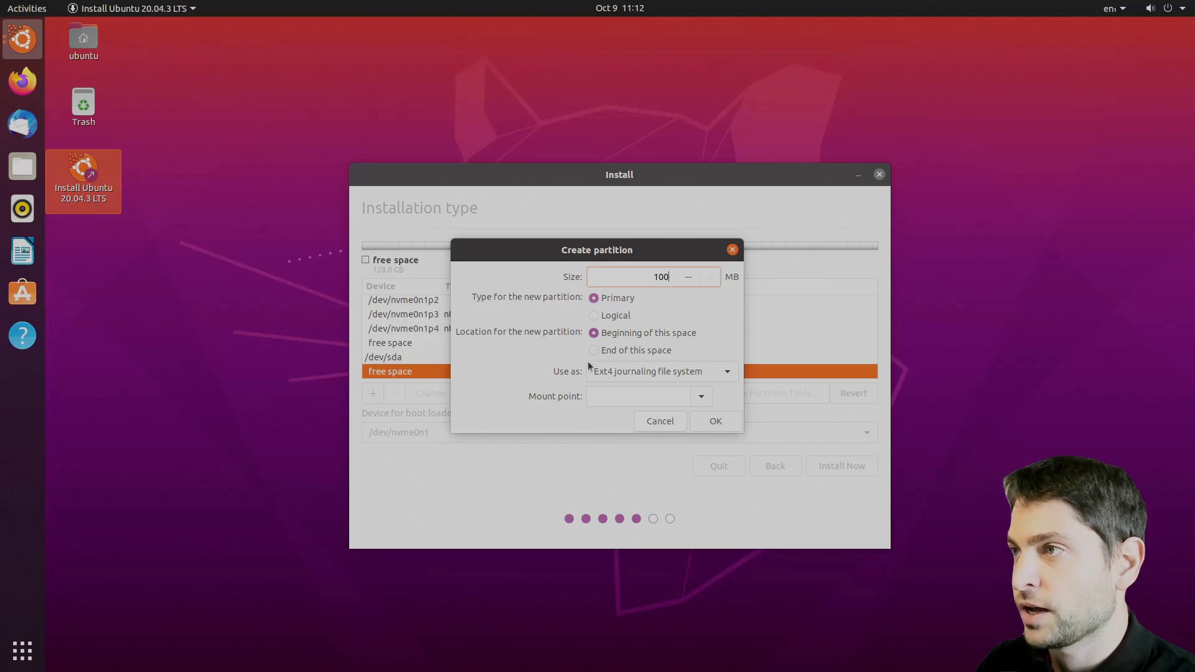
click(705, 376)
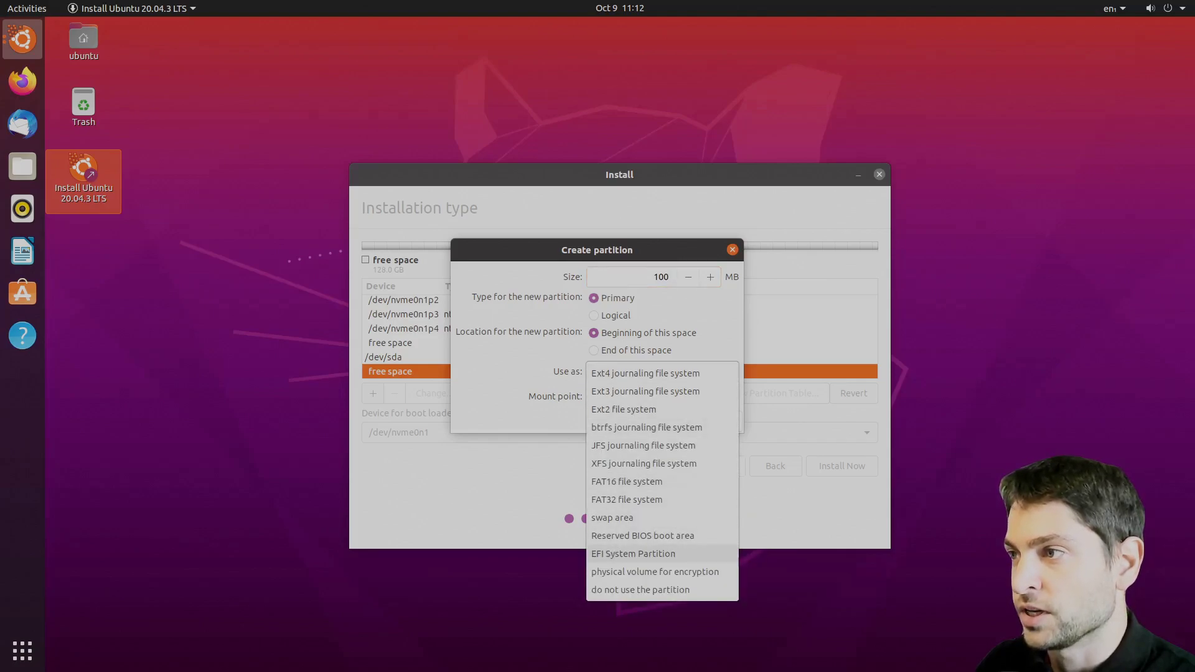
click(676, 554)
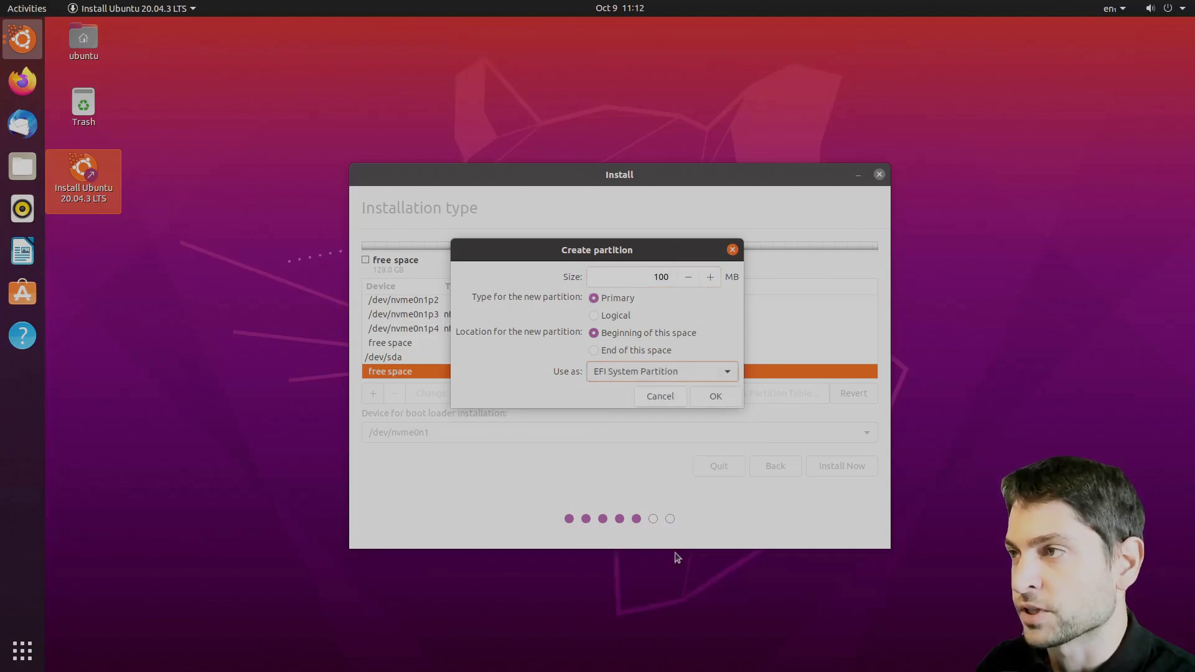
click(716, 397)
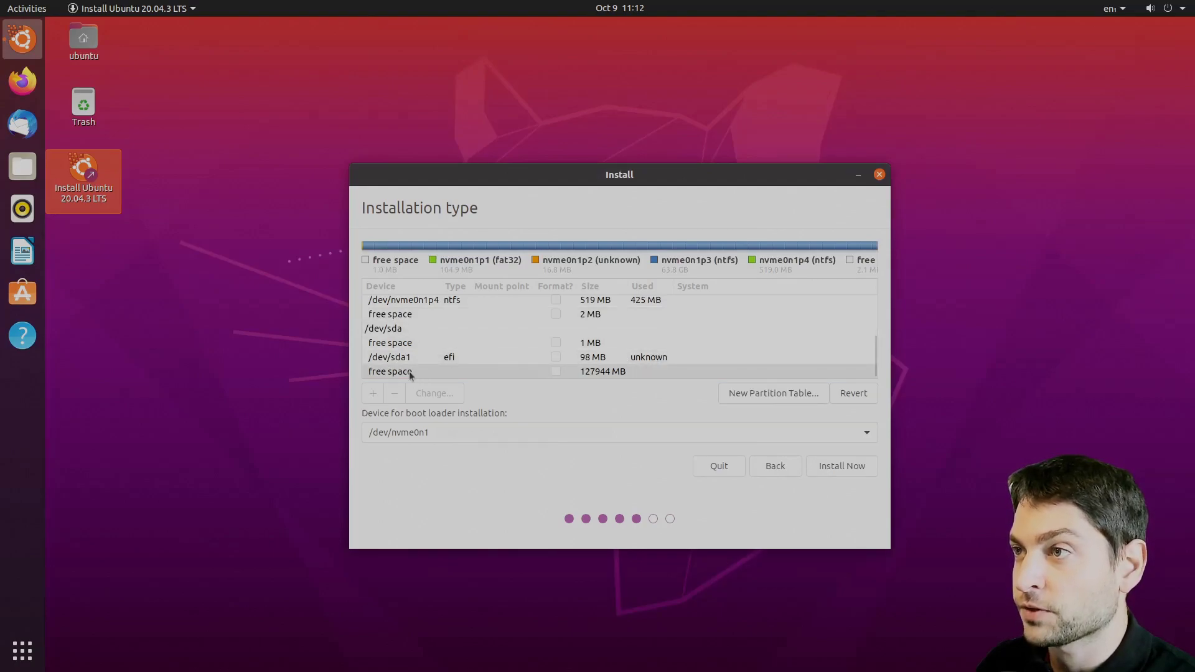
- Add an ext4 partition mounted at / using all remaining space on /dev/sda
click(412, 373)
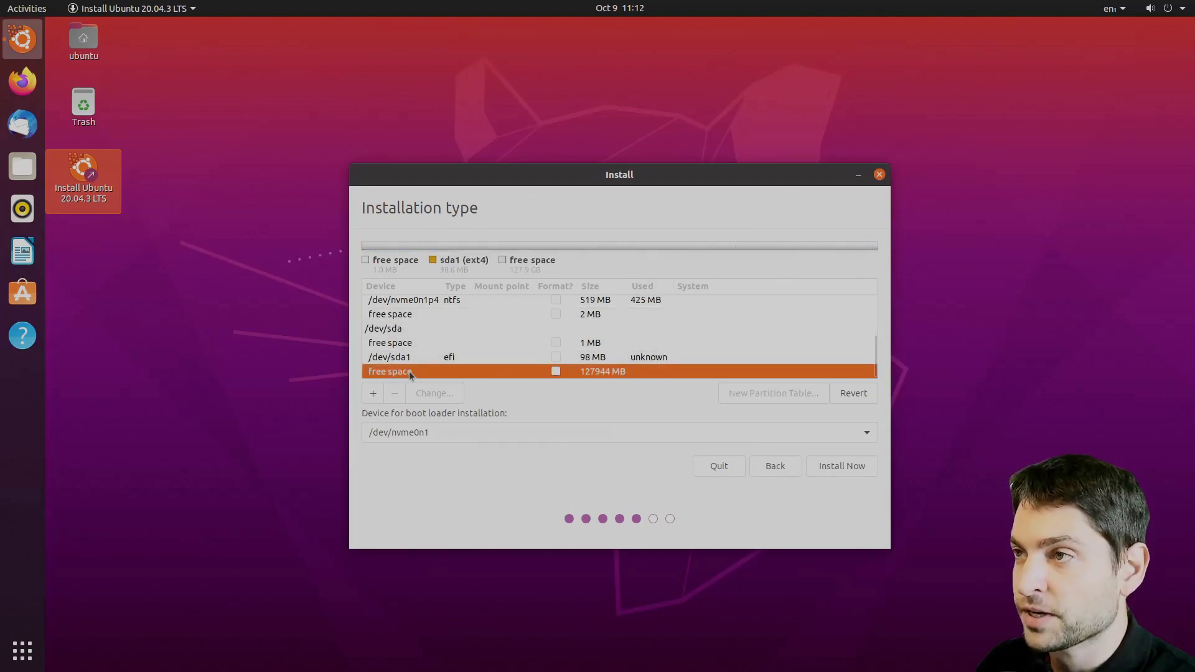
click(373, 393)
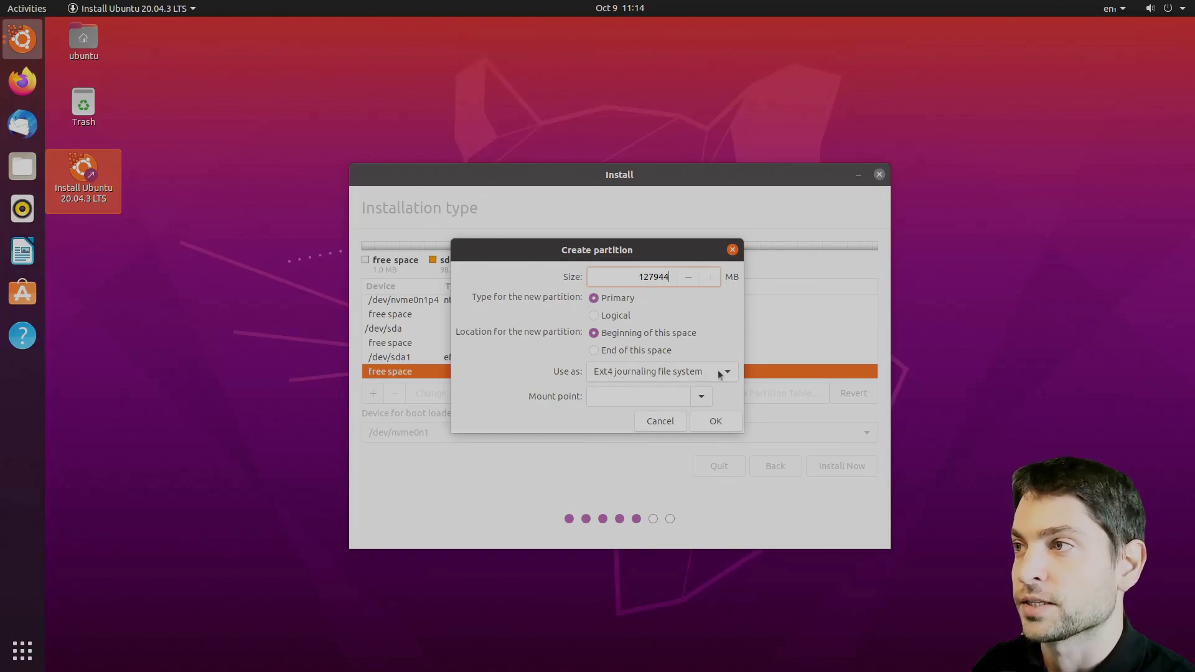
click(614, 401)
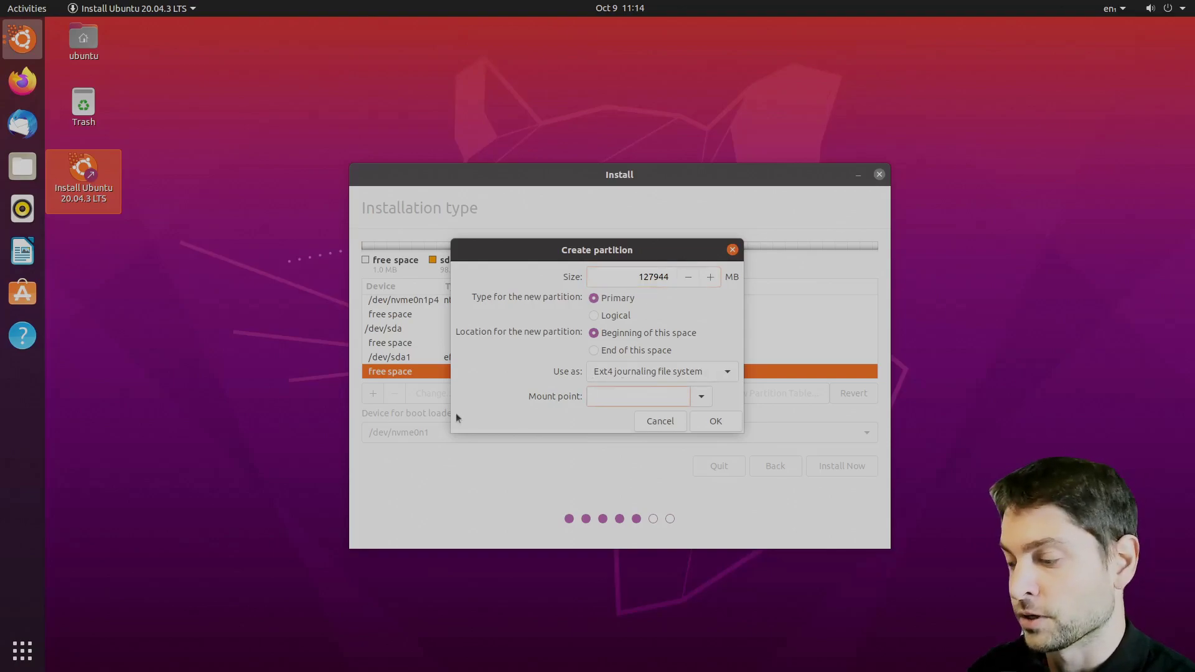
text(/)
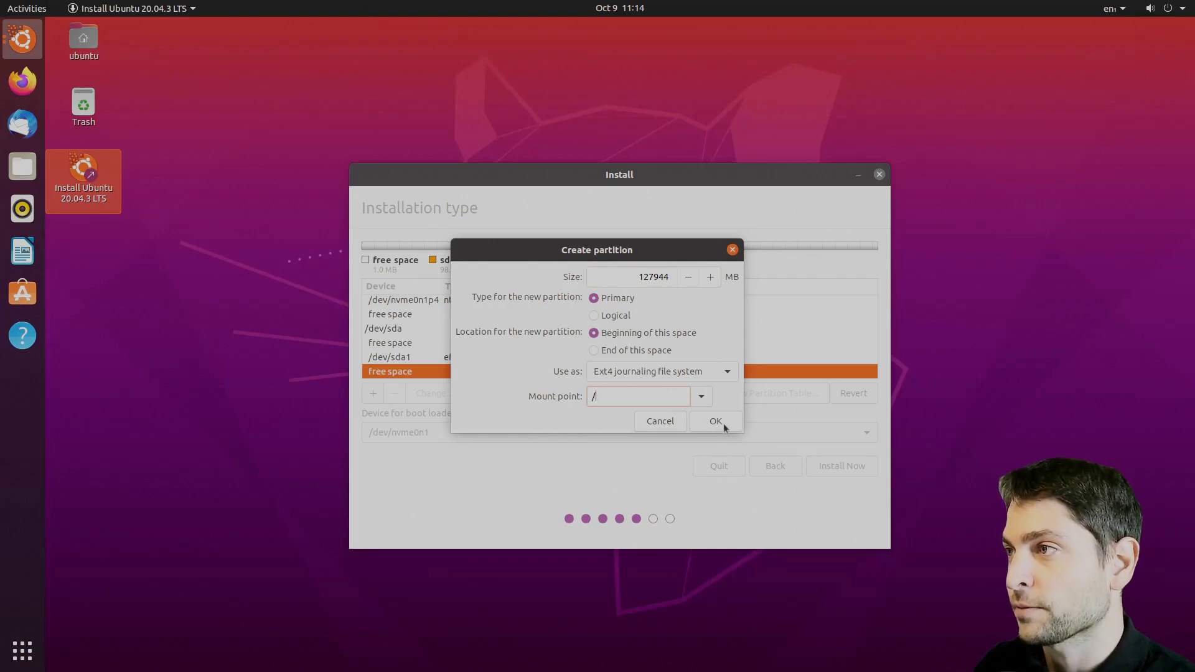
click(722, 426)
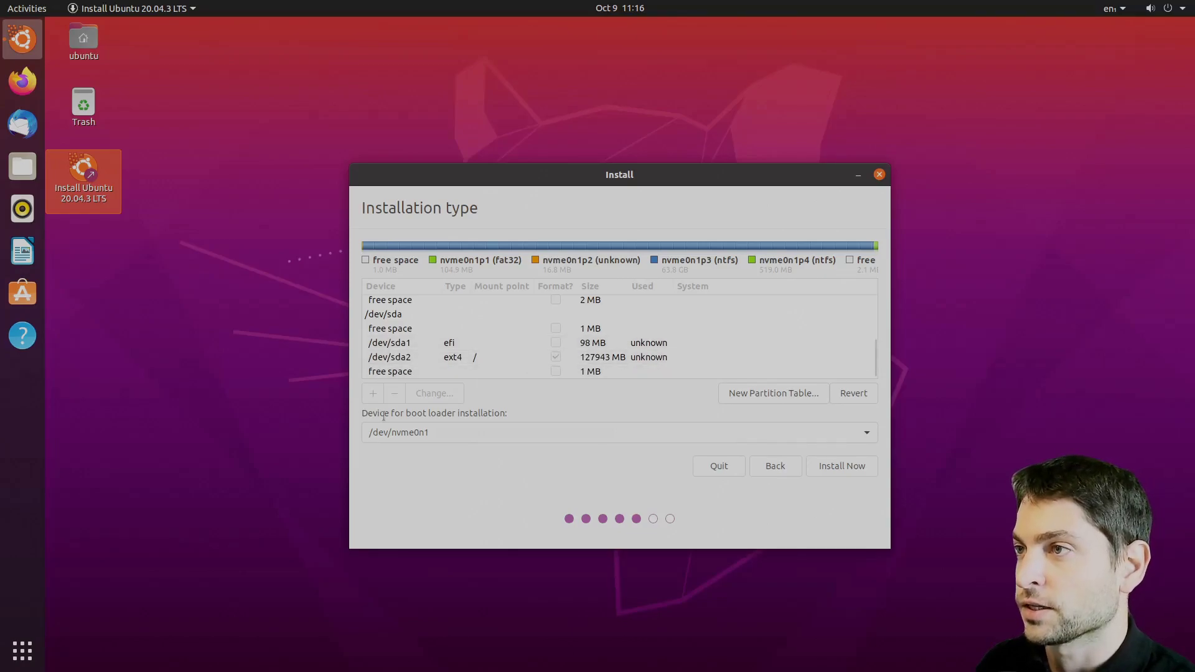
- Put the boot loader on the SanDisk /dev/sda and start installing, confirming the disk changes
click(523, 432)
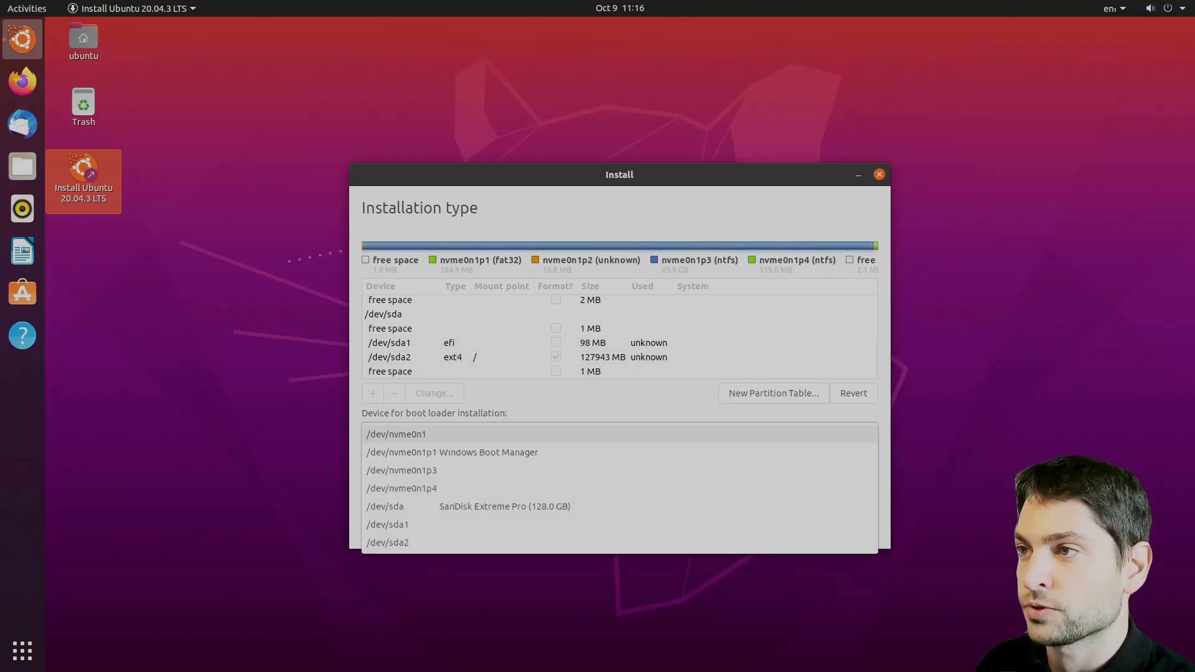
click(557, 508)
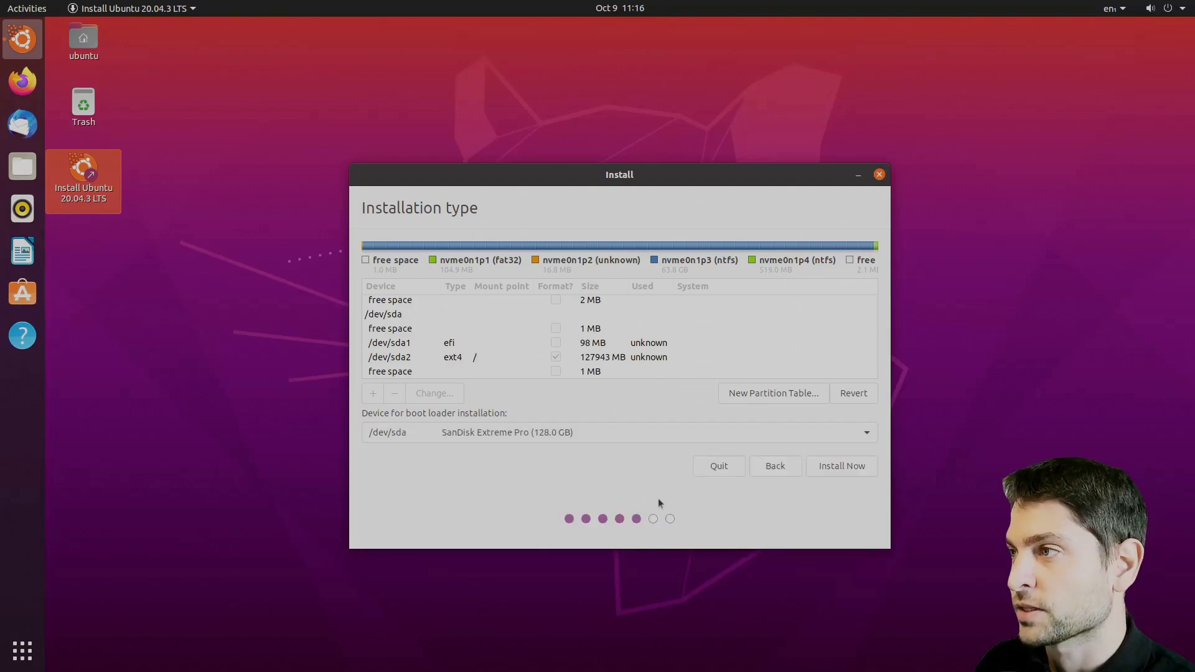
click(845, 467)
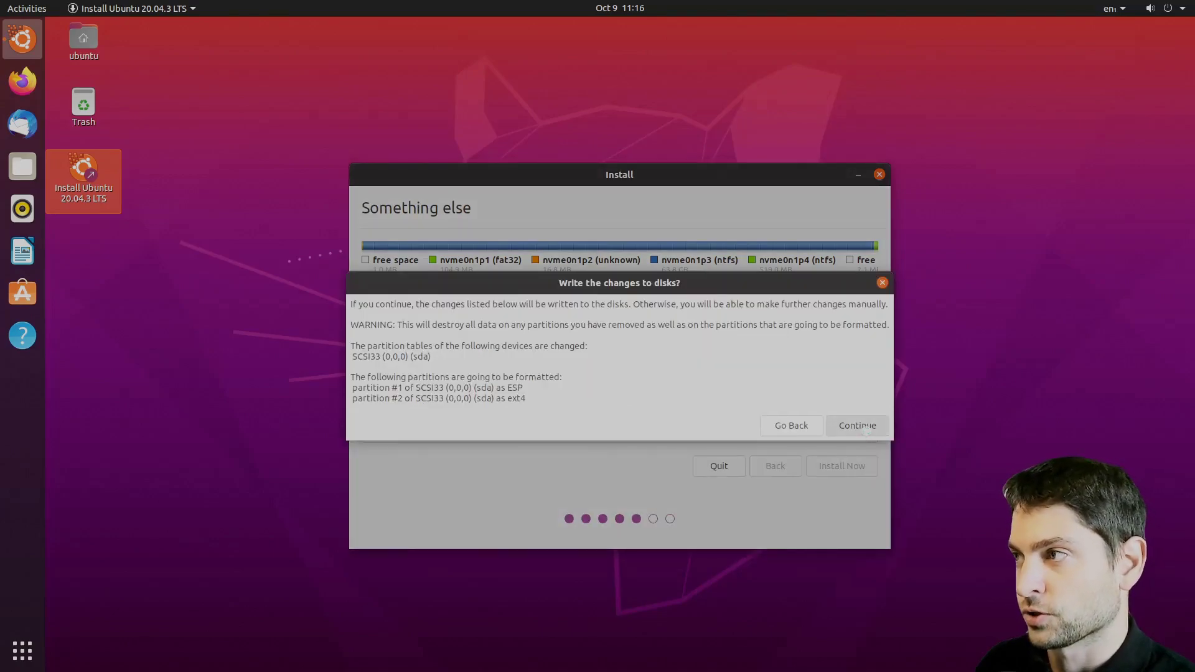
click(863, 429)
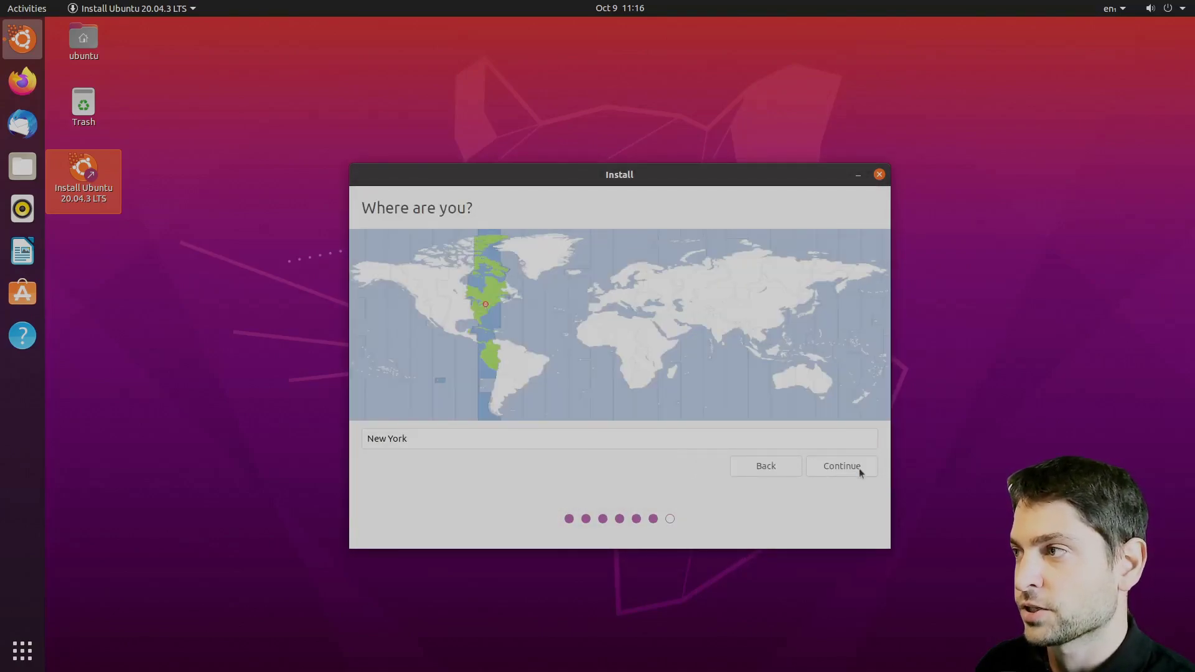
- Accept New York as the location, enter the account name, and set and confirm the password
click(850, 471)
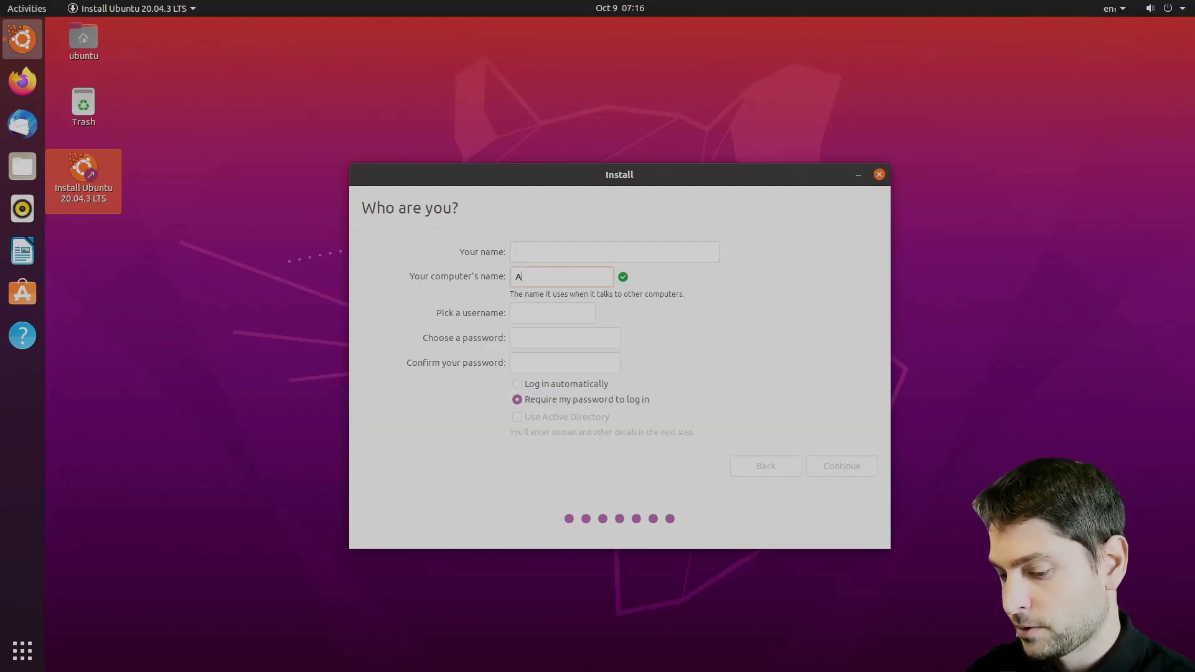
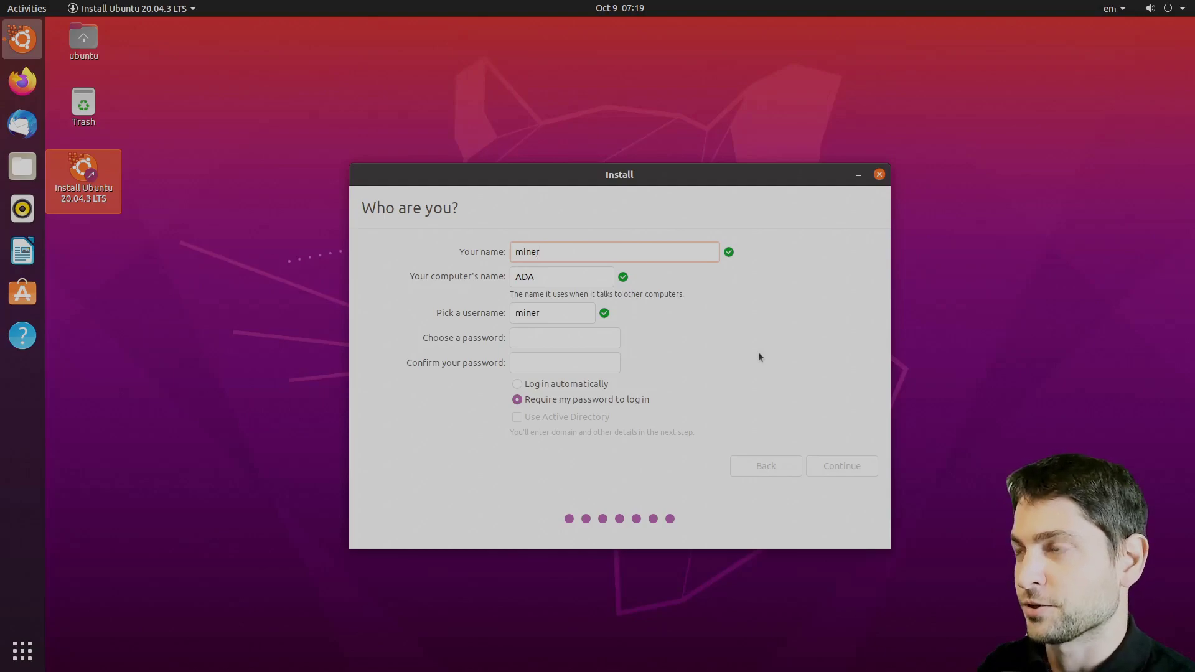
click(613, 338)
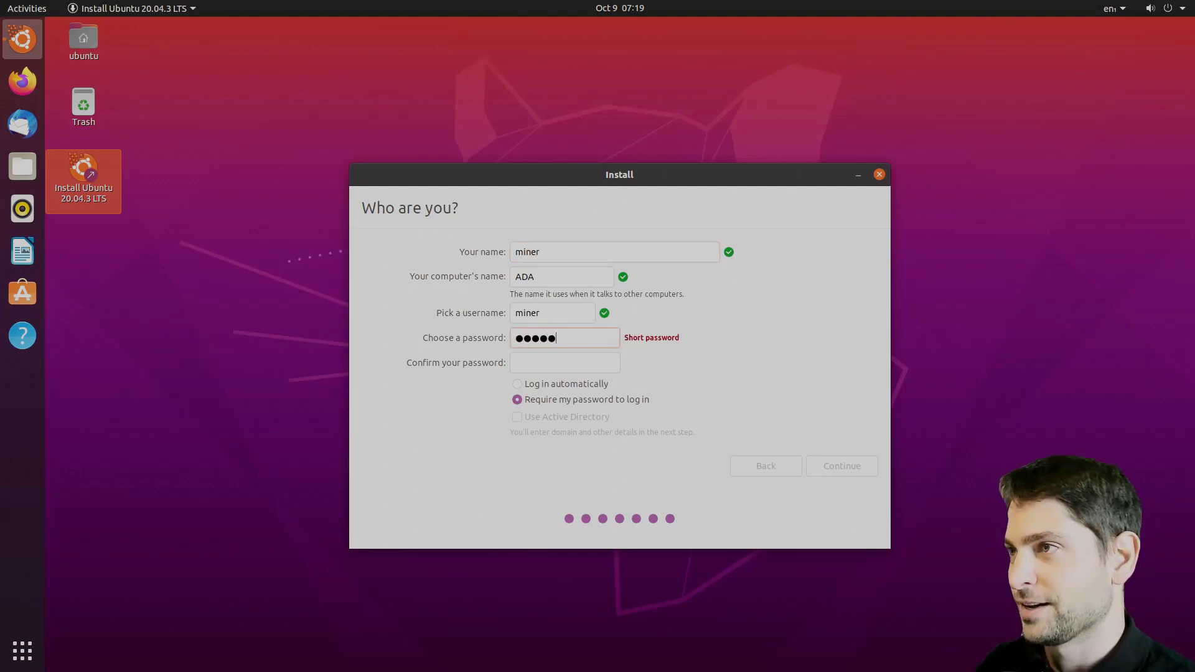
click(582, 361)
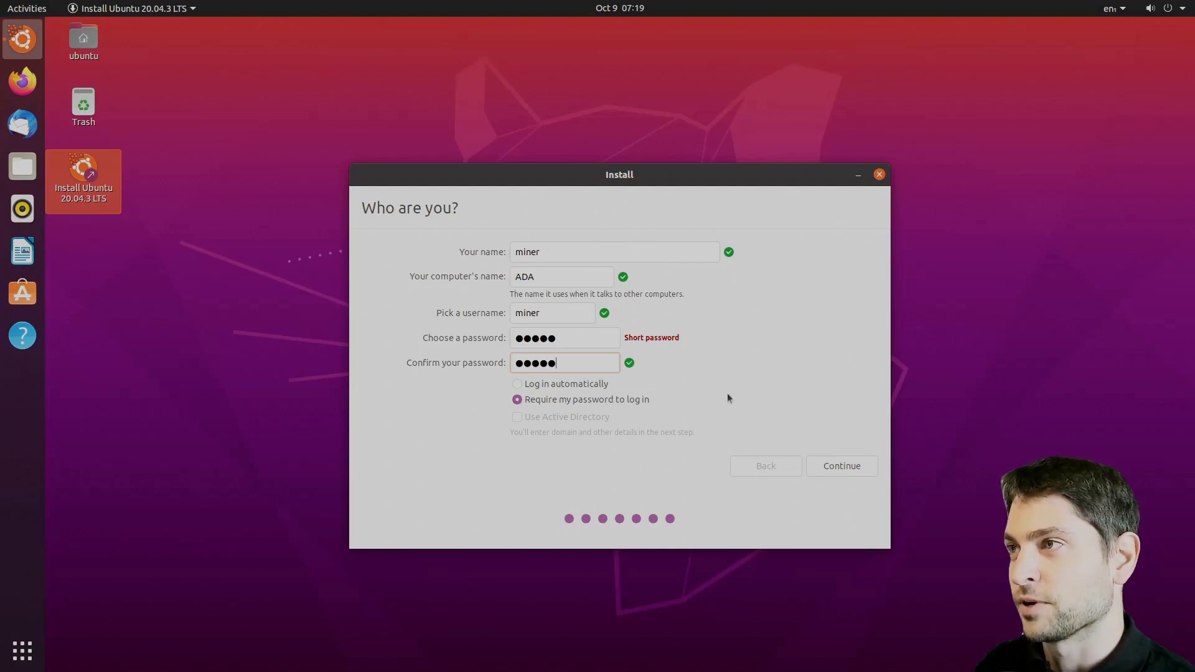
click(848, 468)
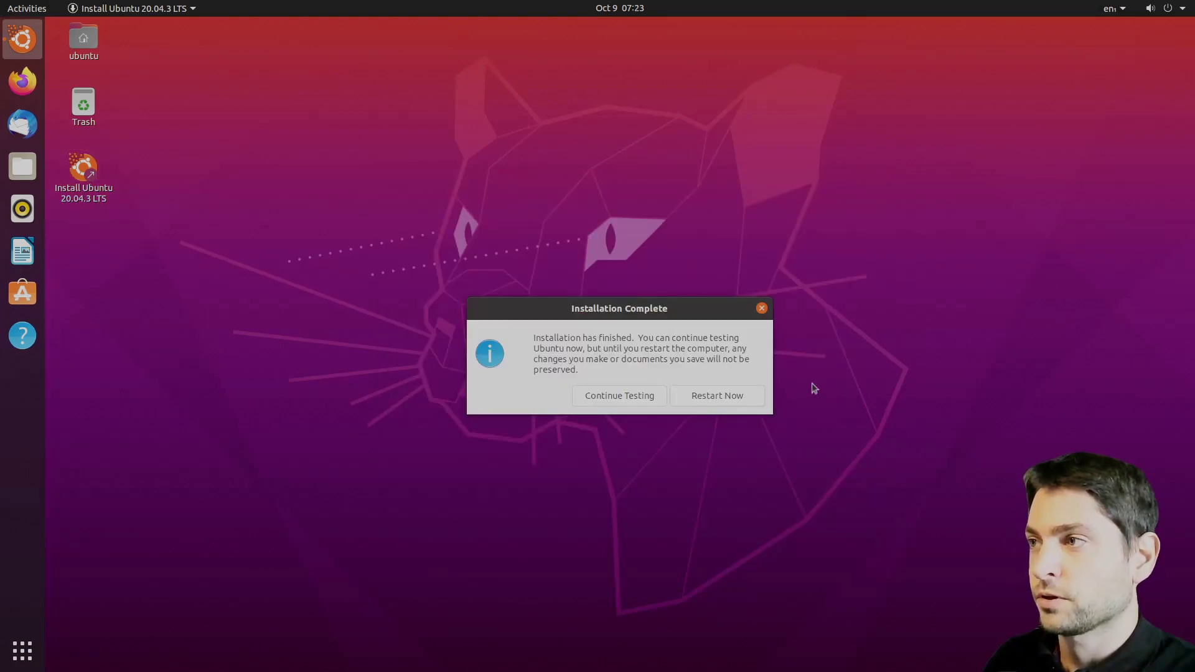
- Continue testing the live session and open the Activities overview
click(627, 396)
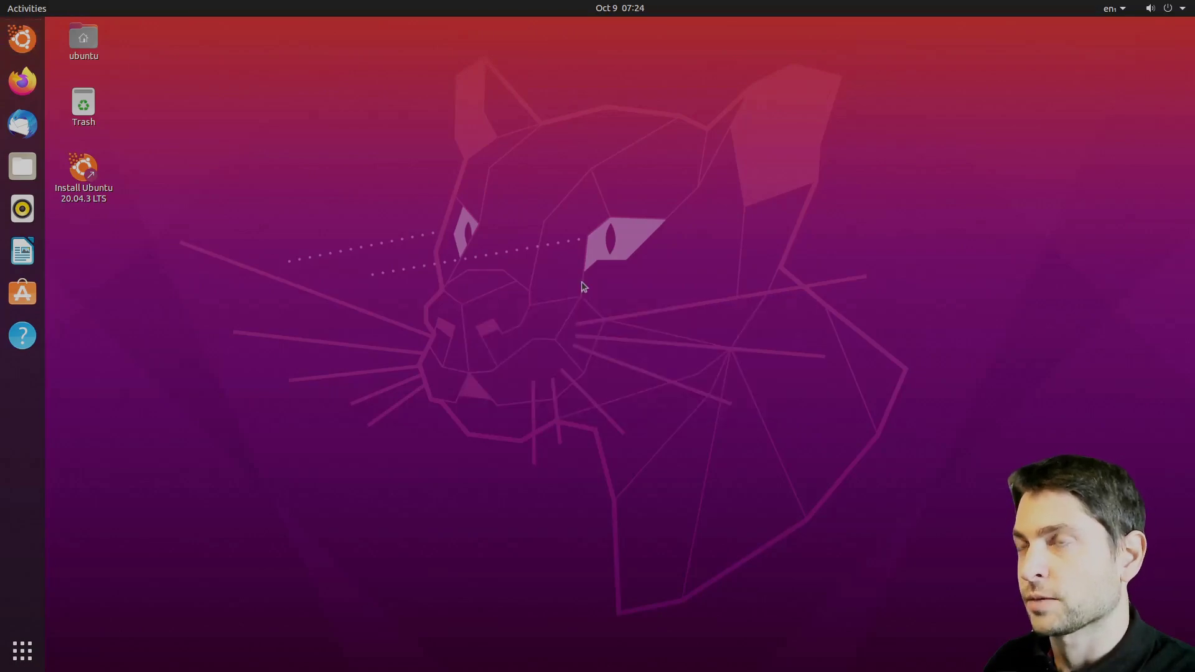
click(27, 11)
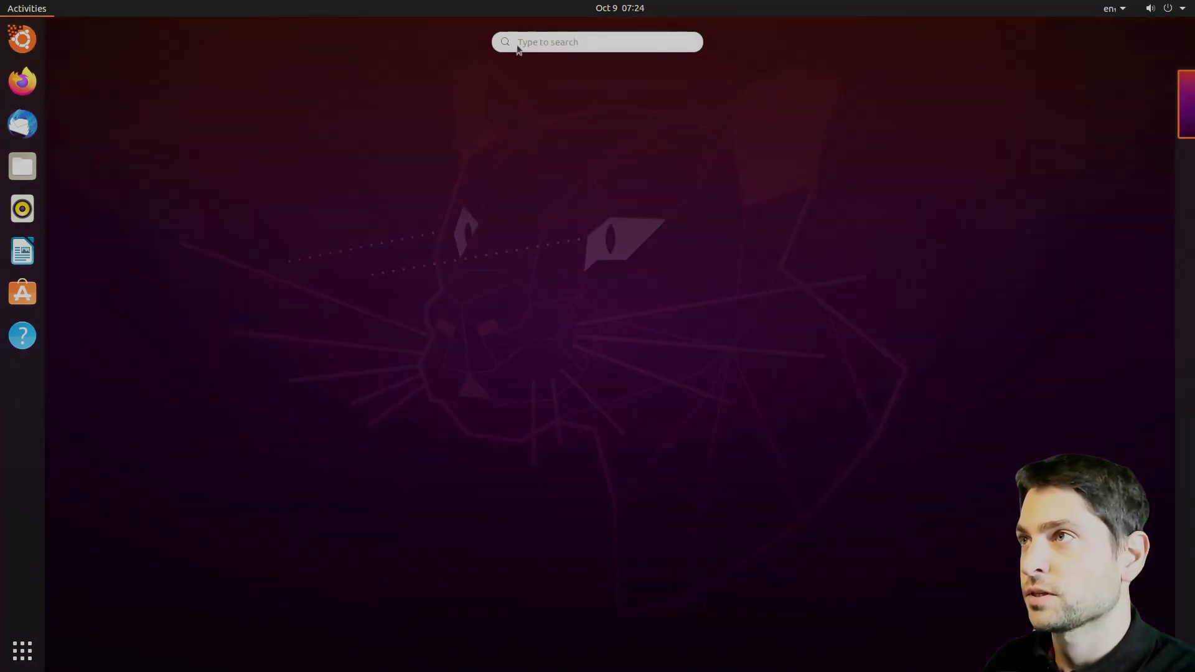
- Launch Disks, mount the 128 GB USB drive's EFI partition, and open its files
text(disk)
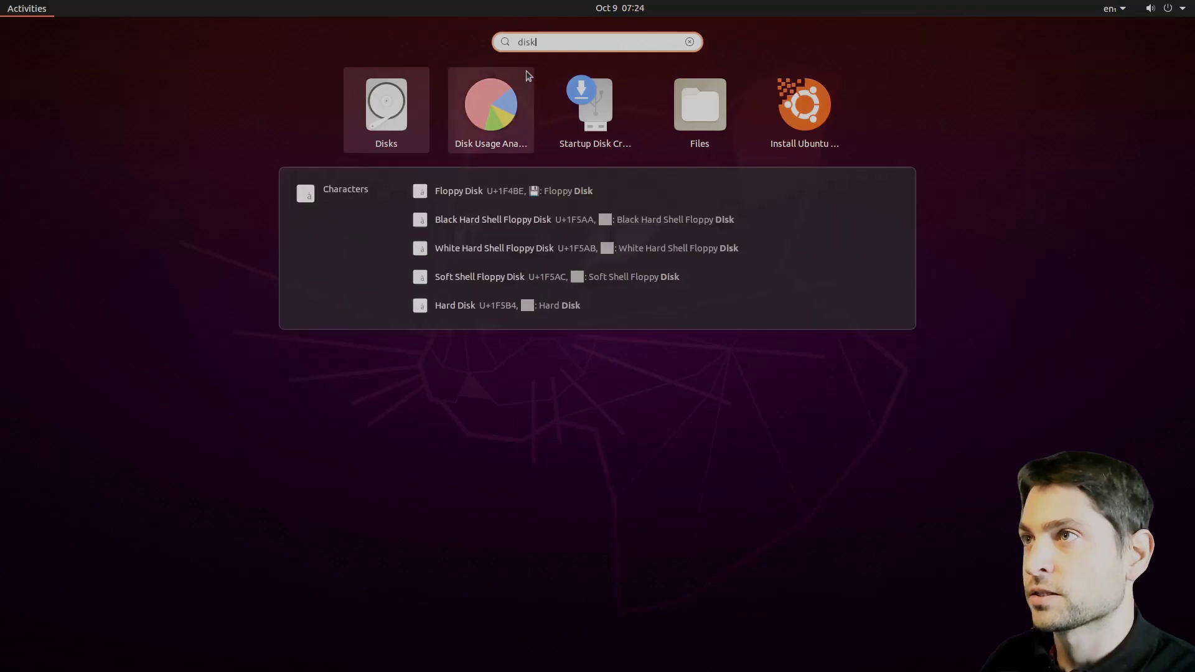
click(385, 111)
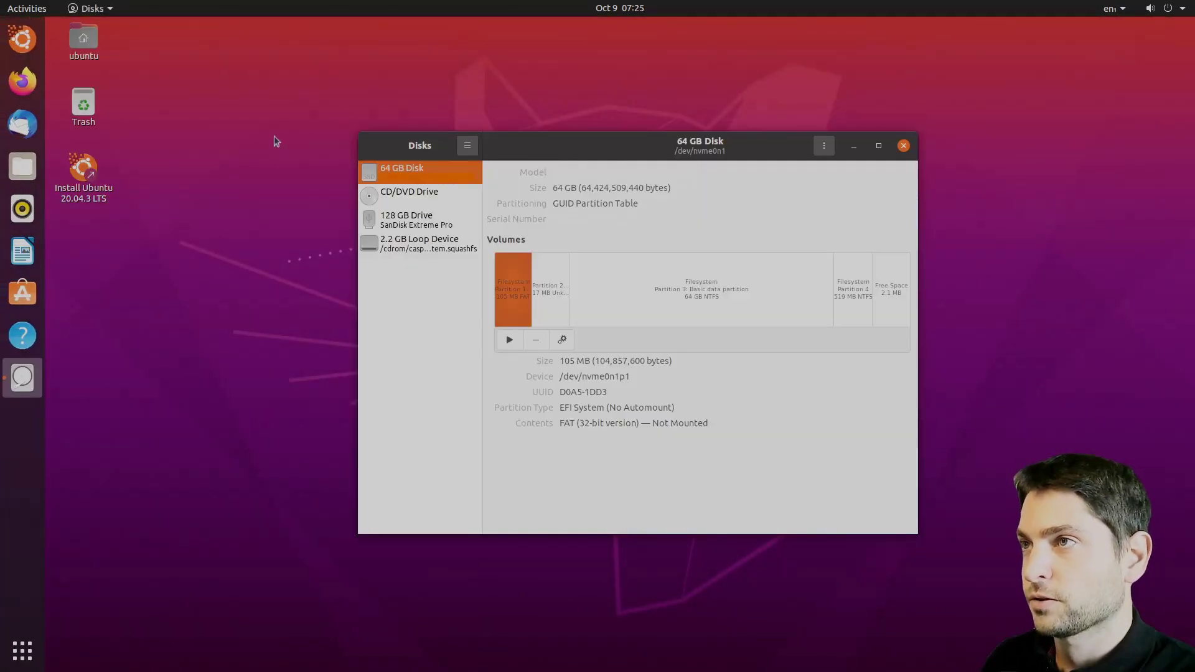
click(447, 215)
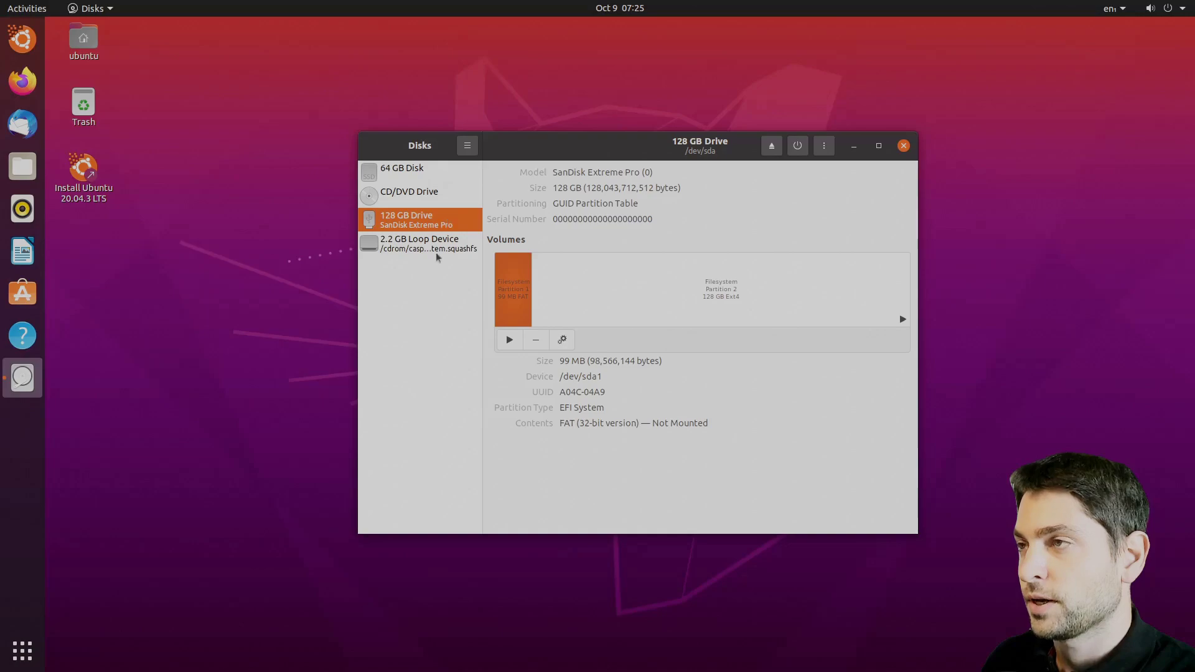
click(509, 340)
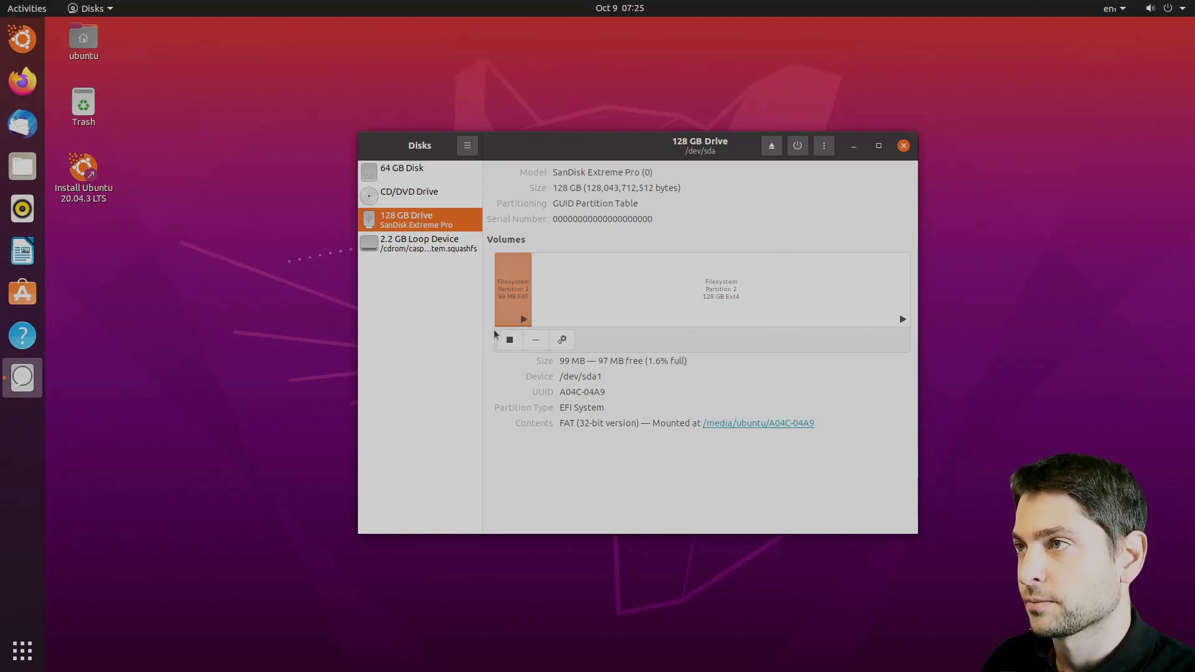
click(762, 423)
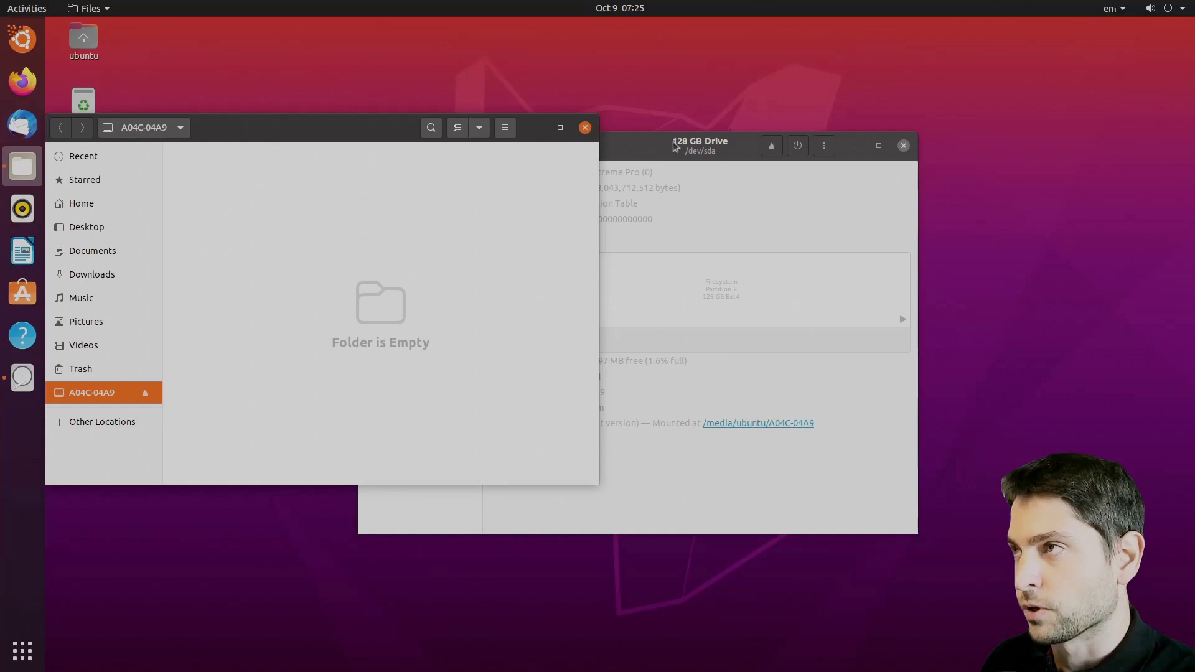
drag(667, 143, 896, 142)
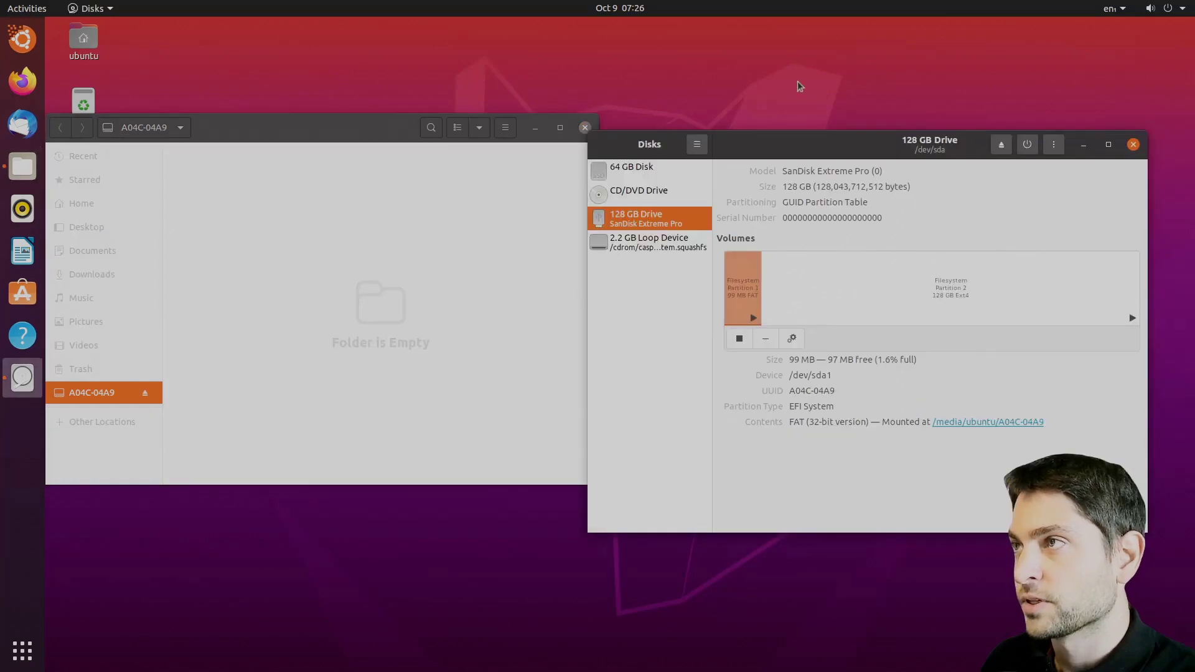
- Mount the internal 64 GB disk's EFI partition and open its EFI folder
click(602, 174)
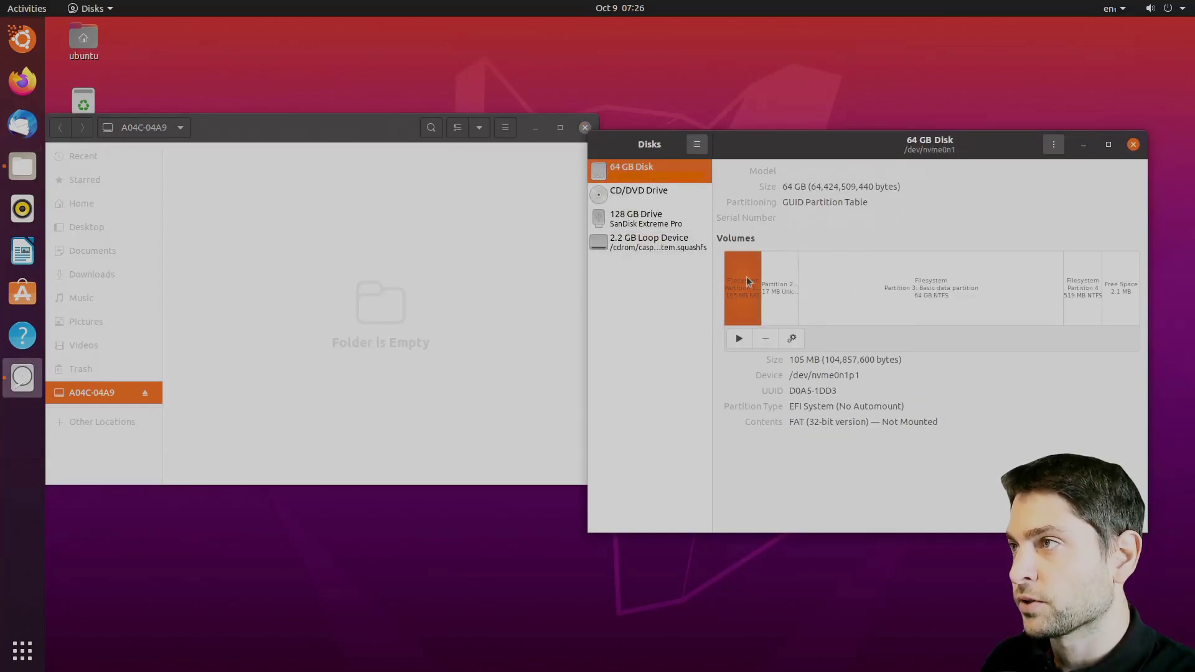
click(740, 339)
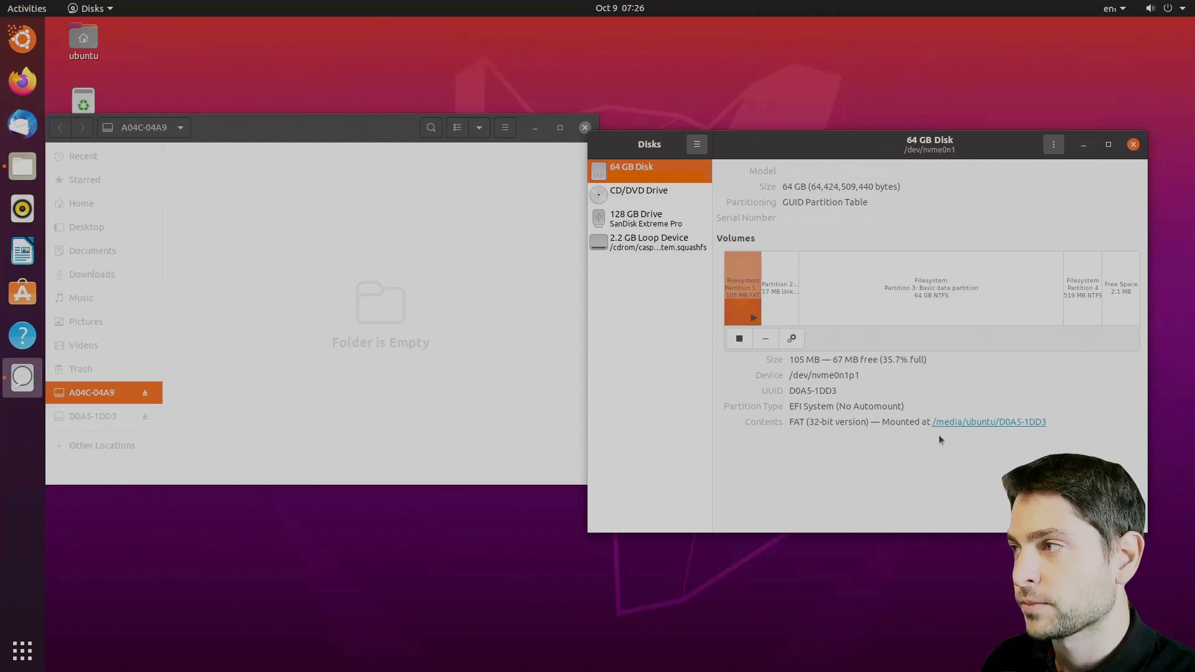
click(992, 425)
drag(320, 45, 323, 268)
click(219, 295)
double_click(219, 295)
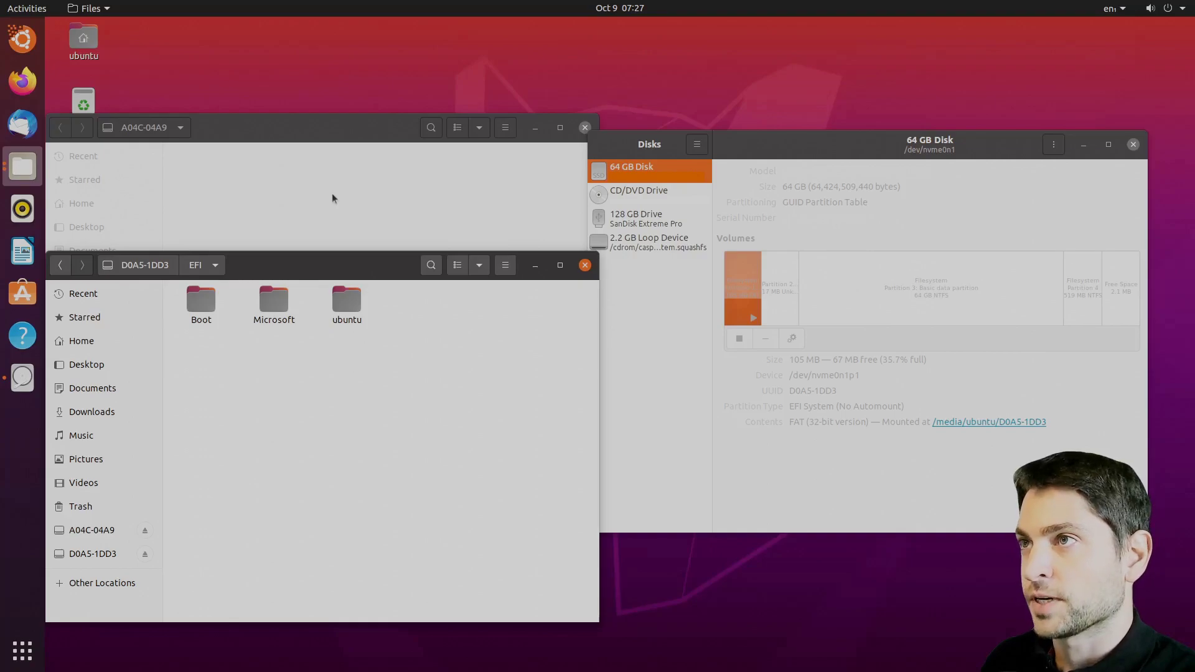
- Copy the live disc's EFI folder onto the USB EFI partition and open EFI/BOOT
click(603, 197)
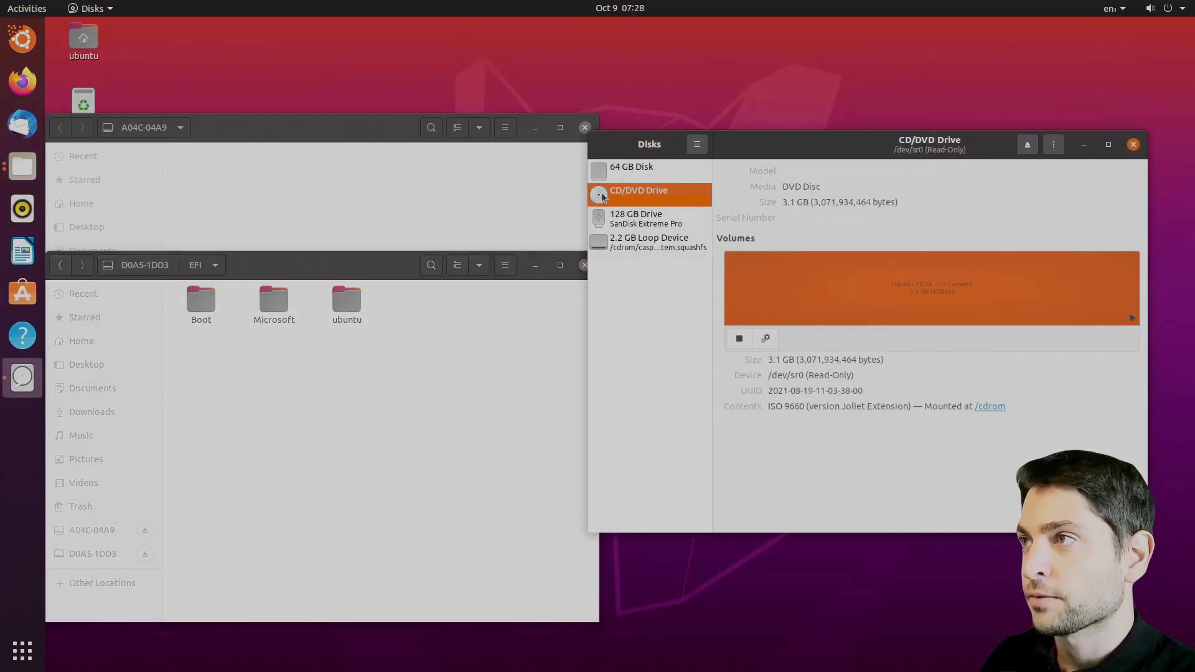
click(996, 408)
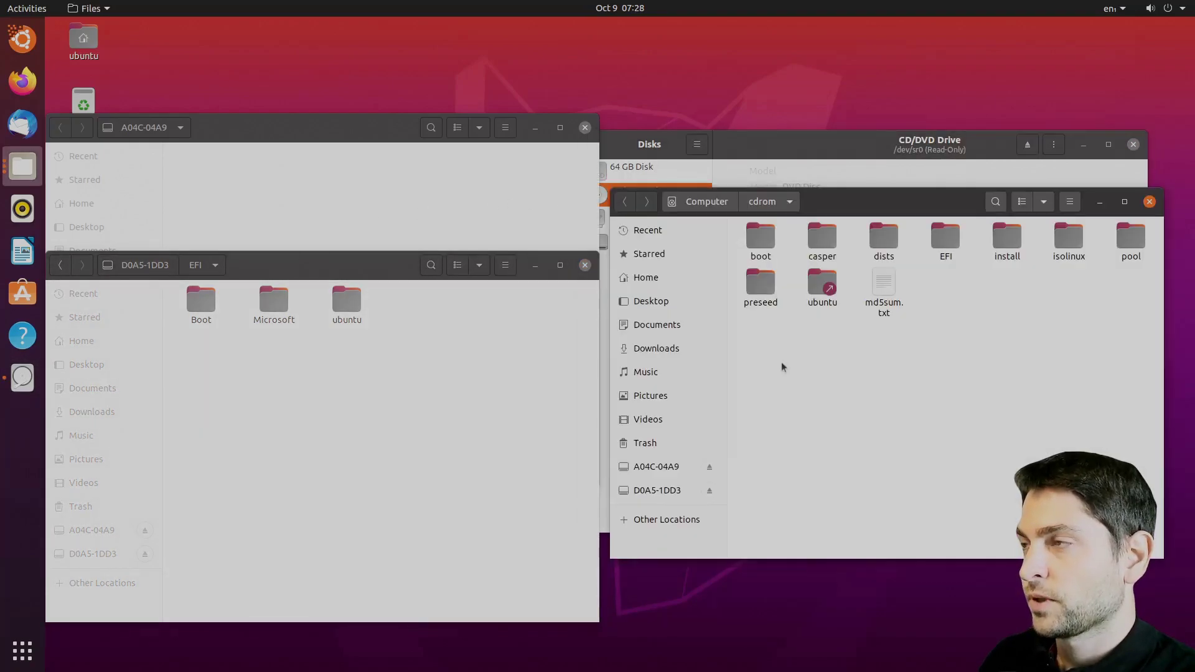
click(946, 235)
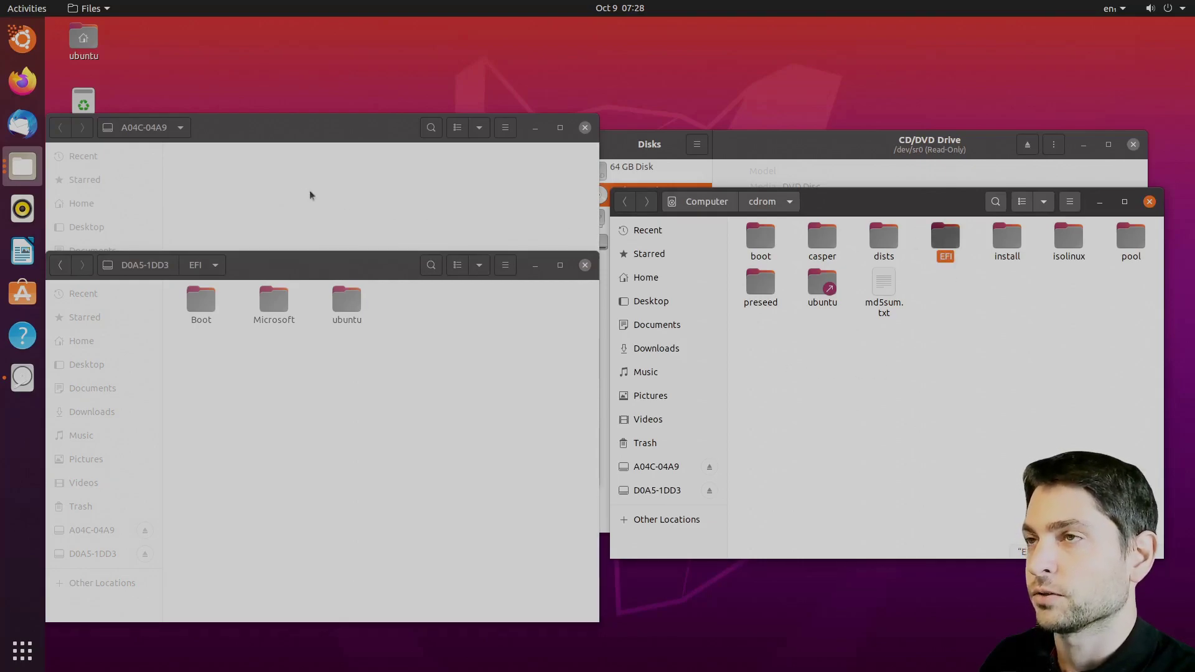
click(274, 178)
right_click(274, 178)
click(343, 209)
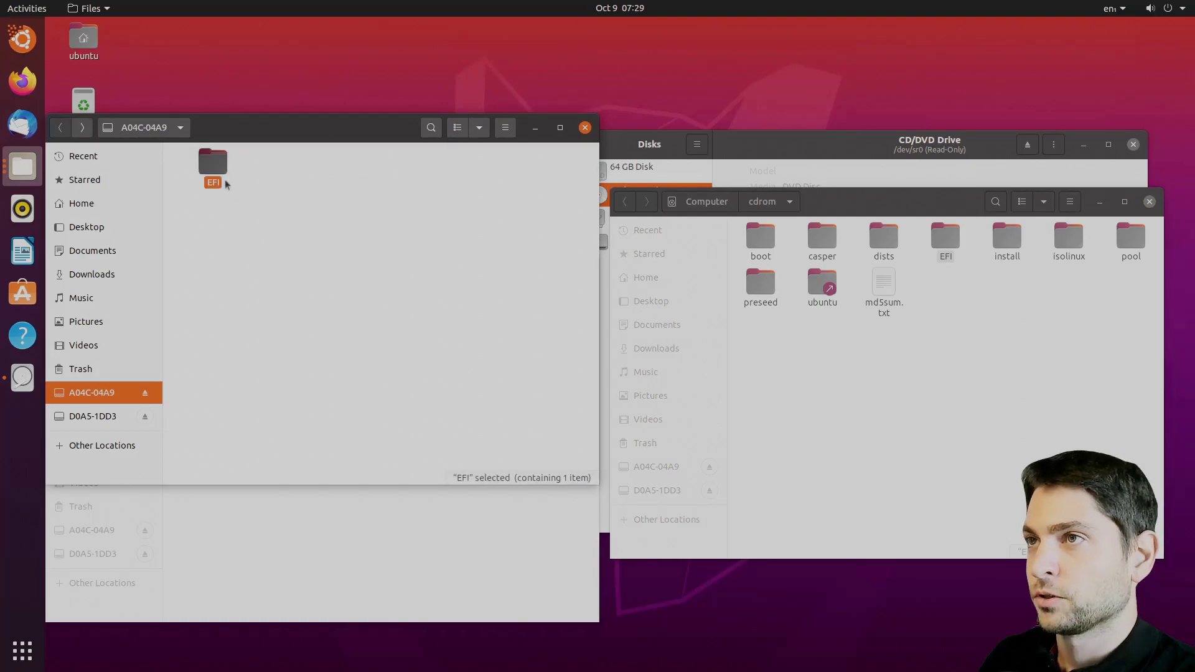
double_click(214, 164)
double_click(214, 162)
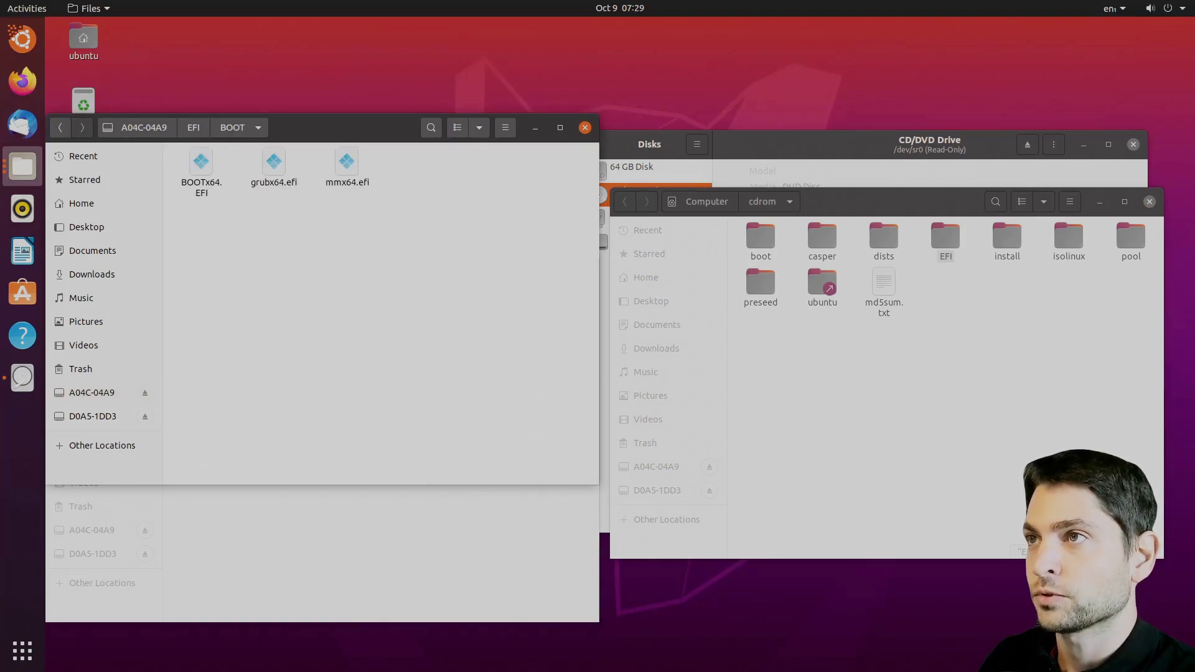
- Copy grub.cfg and shimx64.efi from the internal EFI/ubuntu folder into the USB BOOT folder
click(378, 554)
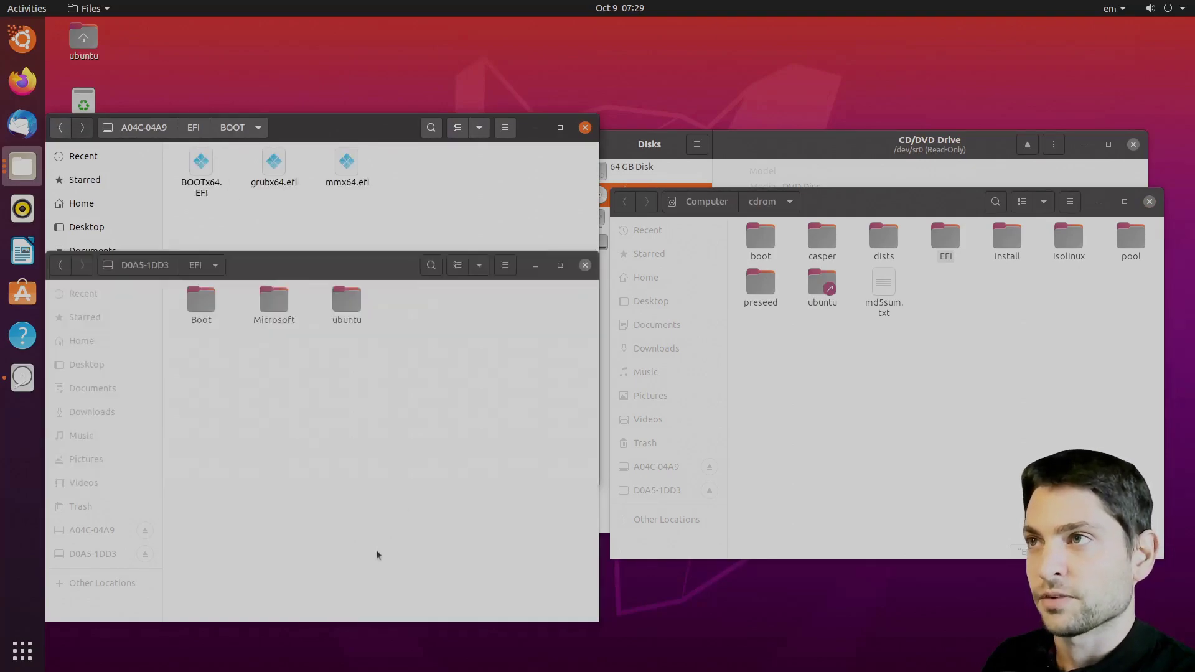
double_click(348, 300)
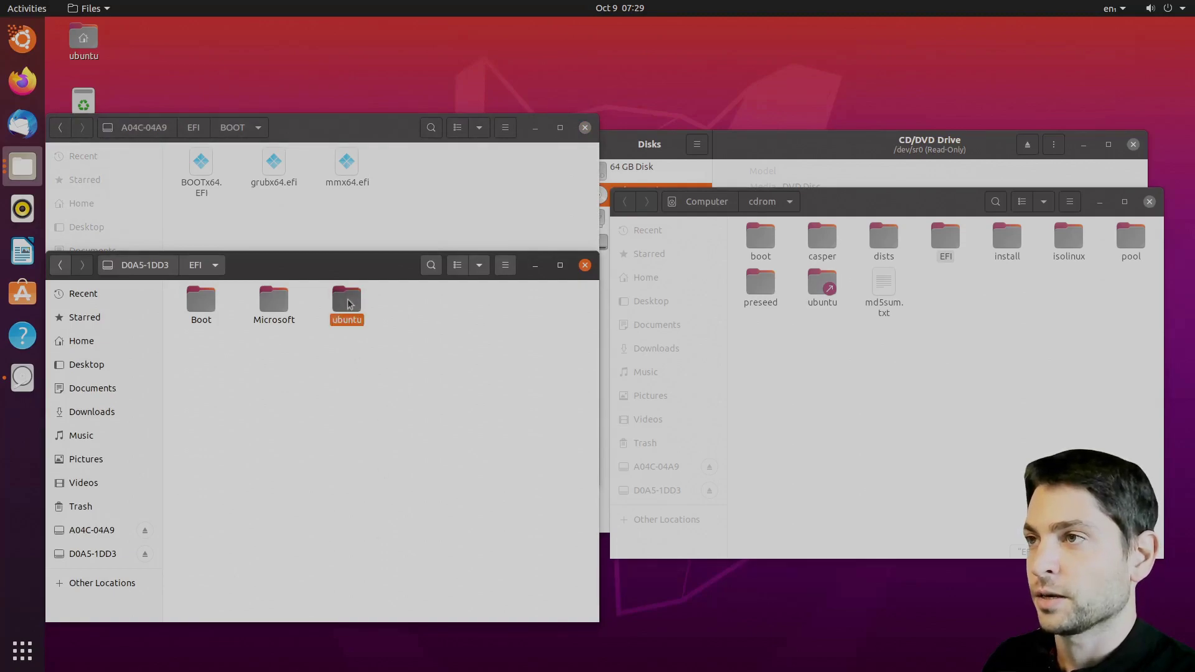
click(255, 300)
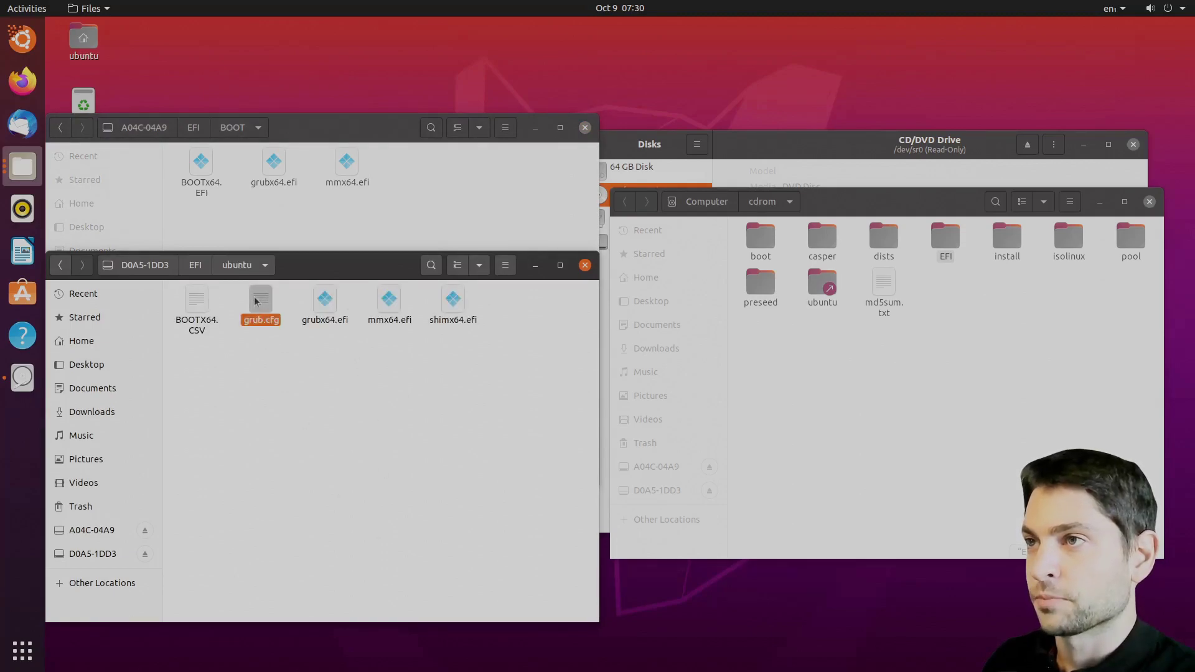
ctrl+click(452, 300)
drag(452, 299, 496, 196)
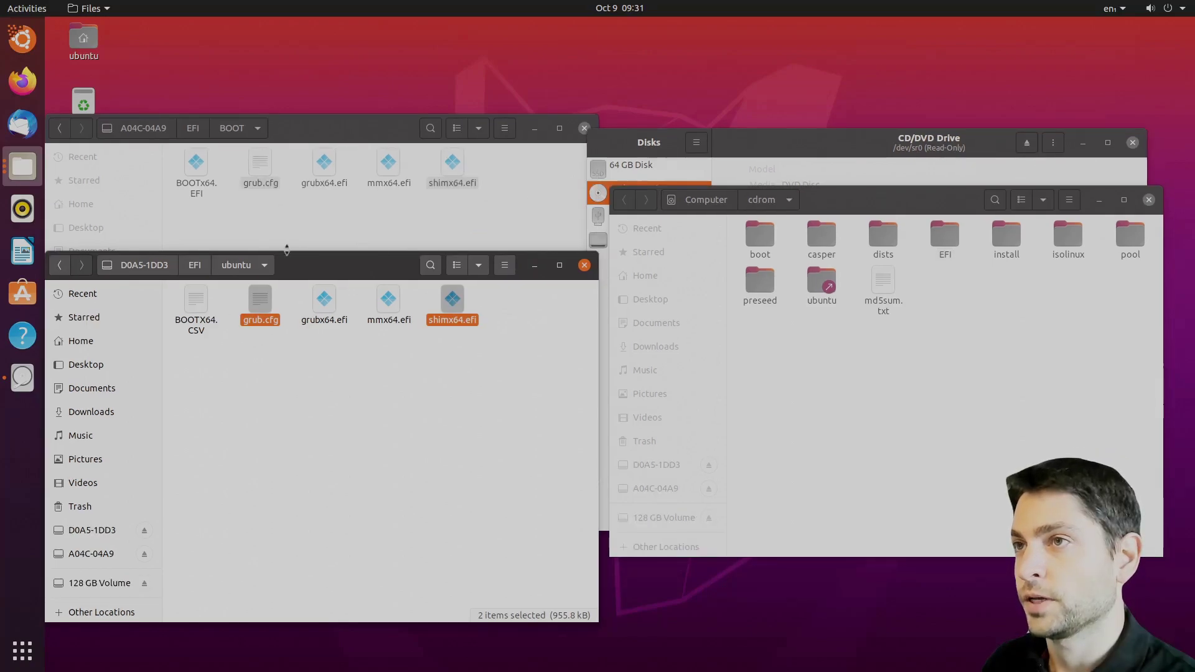
- Permanently delete the internal EFI partition's ubuntu folder
click(195, 266)
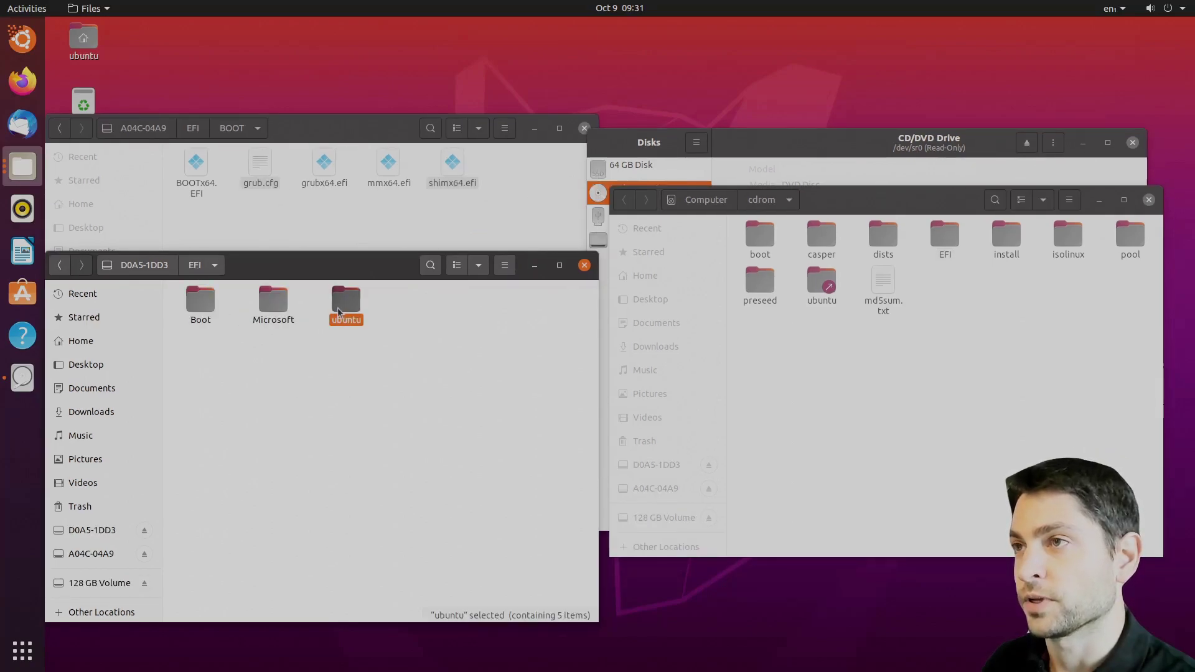
key(shift+Delete)
key(Return)
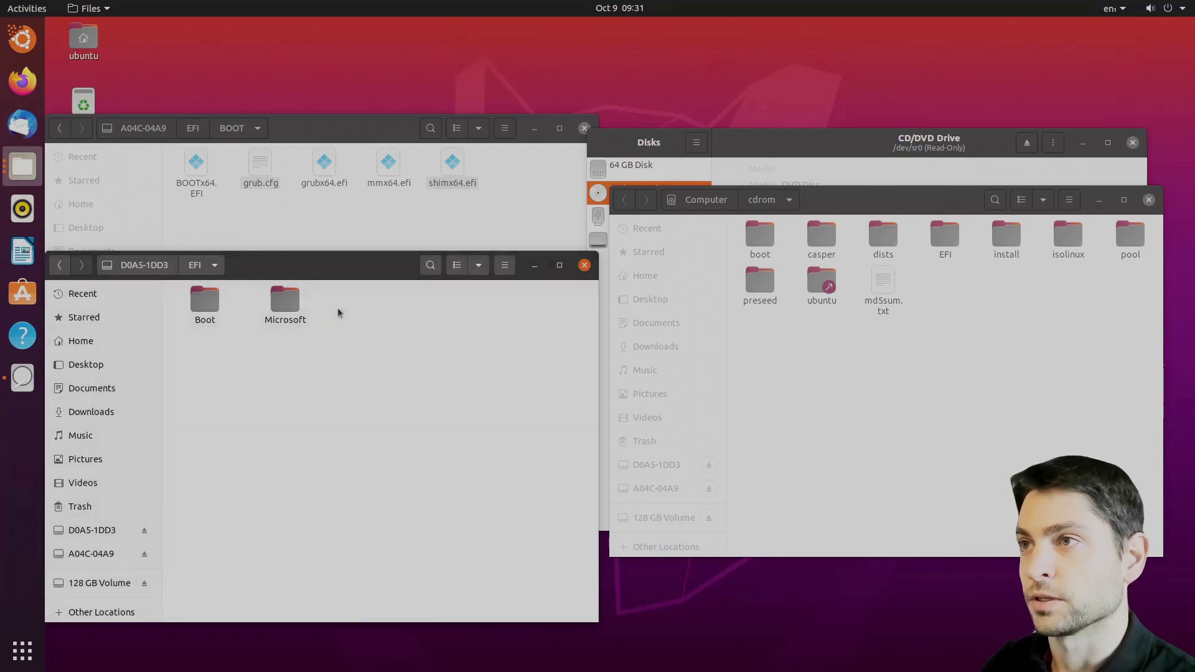
- Close both file windows and power off the live session
click(584, 264)
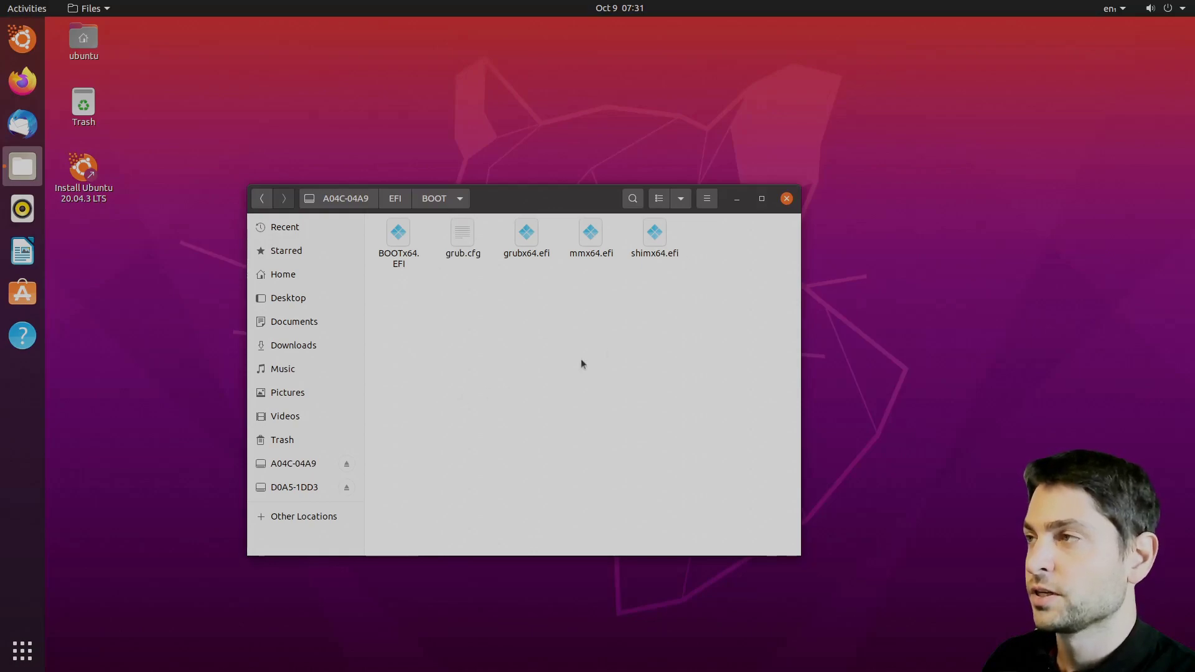
click(788, 200)
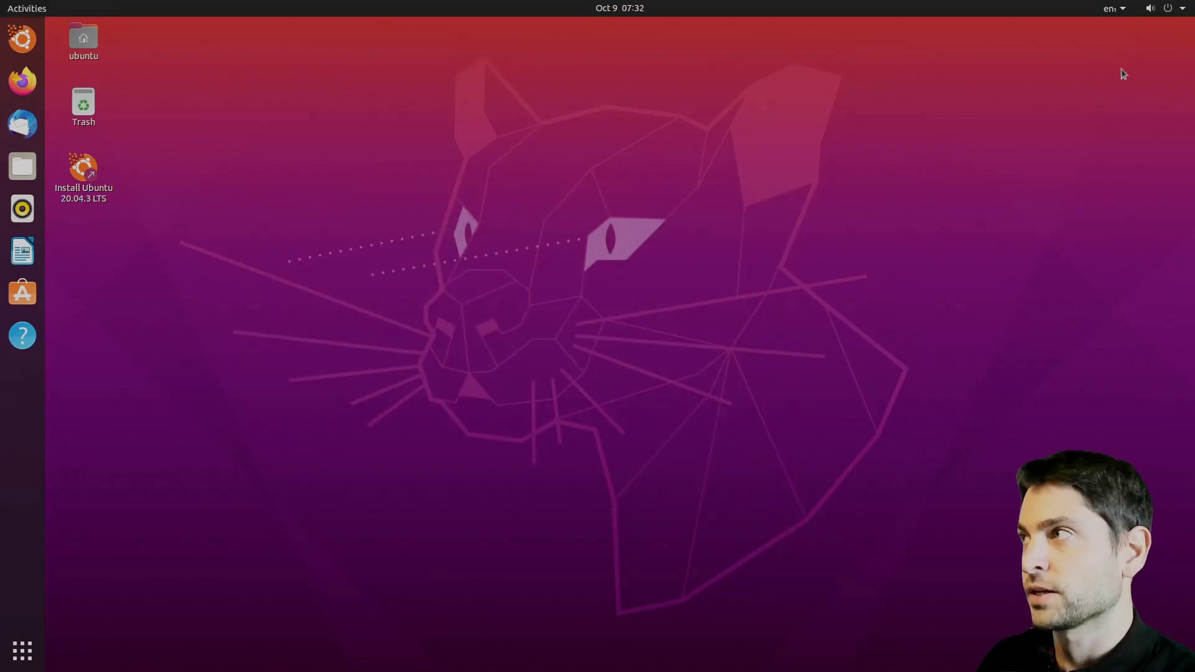
click(1168, 9)
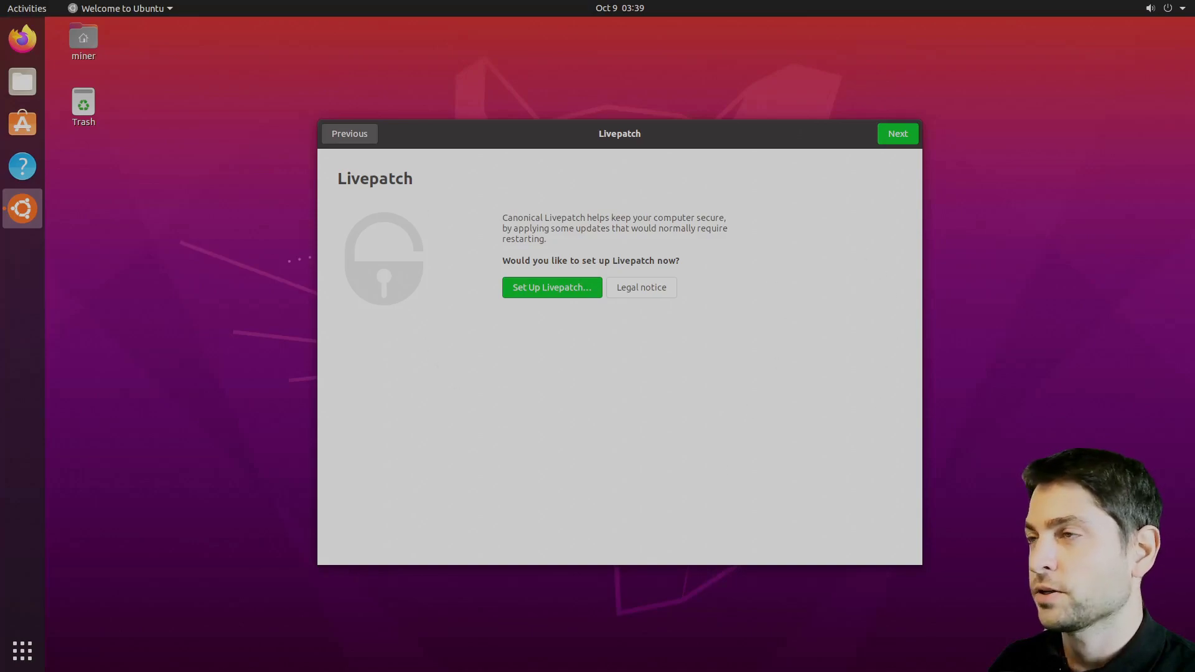
- Skip the Livepatch, Help improve Ubuntu and Privacy pages and finish the welcome wizard
click(898, 140)
click(899, 140)
click(899, 139)
click(899, 137)
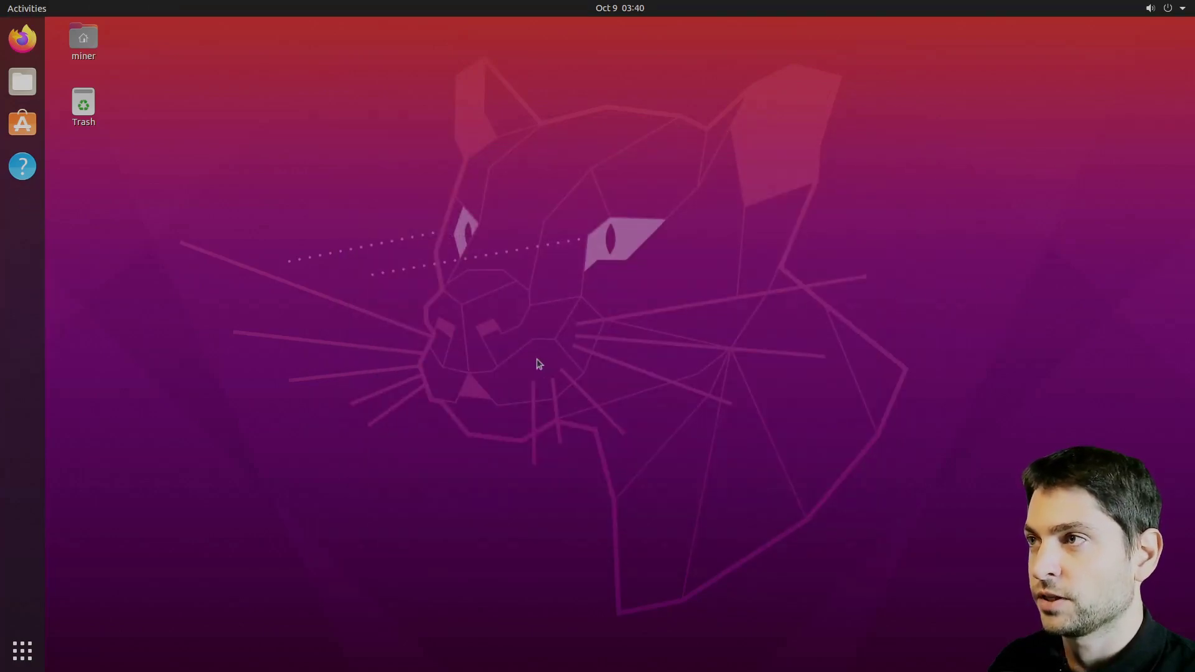
- Launch Disks and unmount the 64 GB disk's EFI partition, authenticating with the password
click(35, 10)
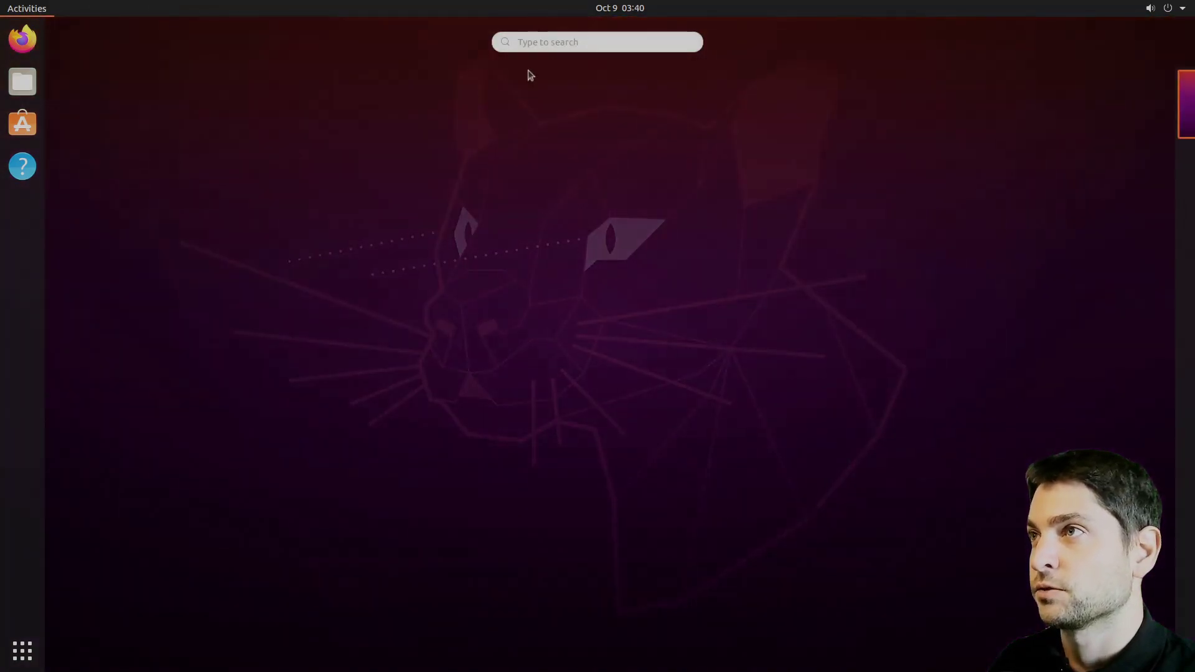
text(disks)
key(Return)
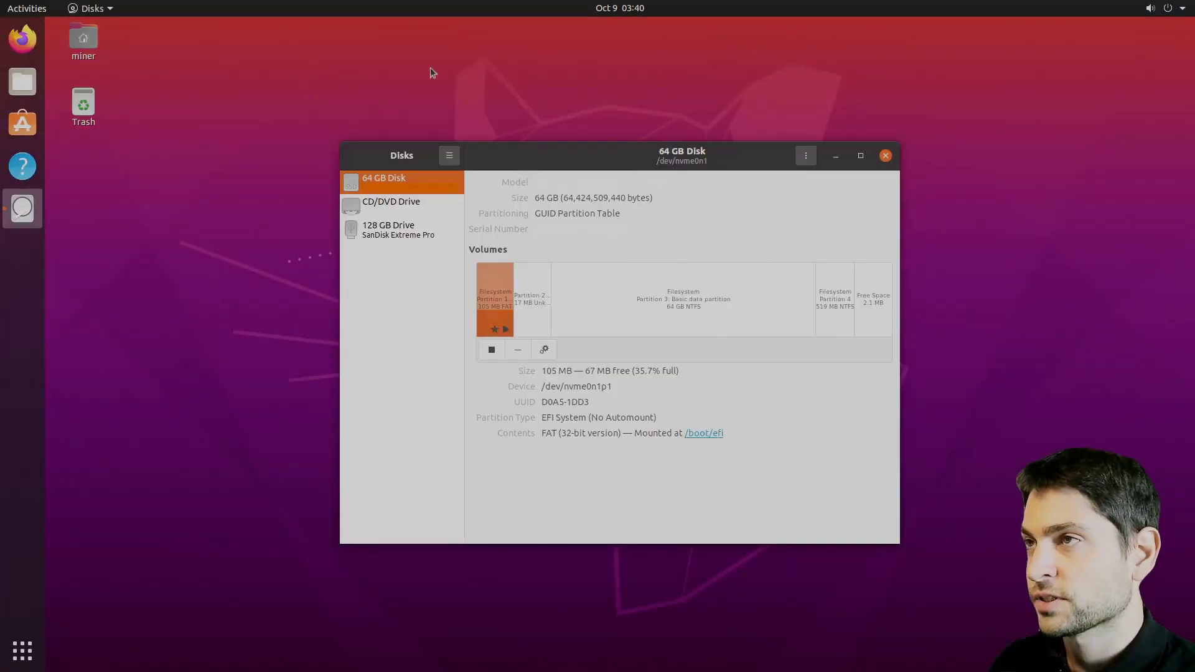
click(492, 350)
text(******)
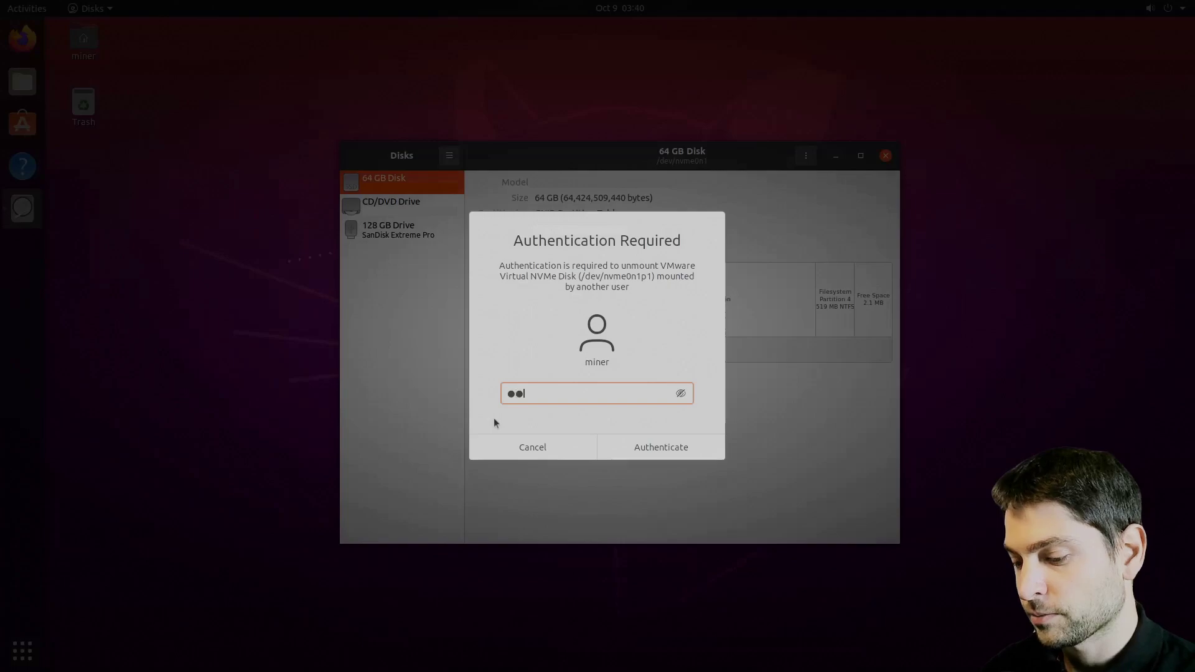
key(Return)
- Turn off mount at startup and change the mount point to /mnt/efi, then save with authentication
click(544, 350)
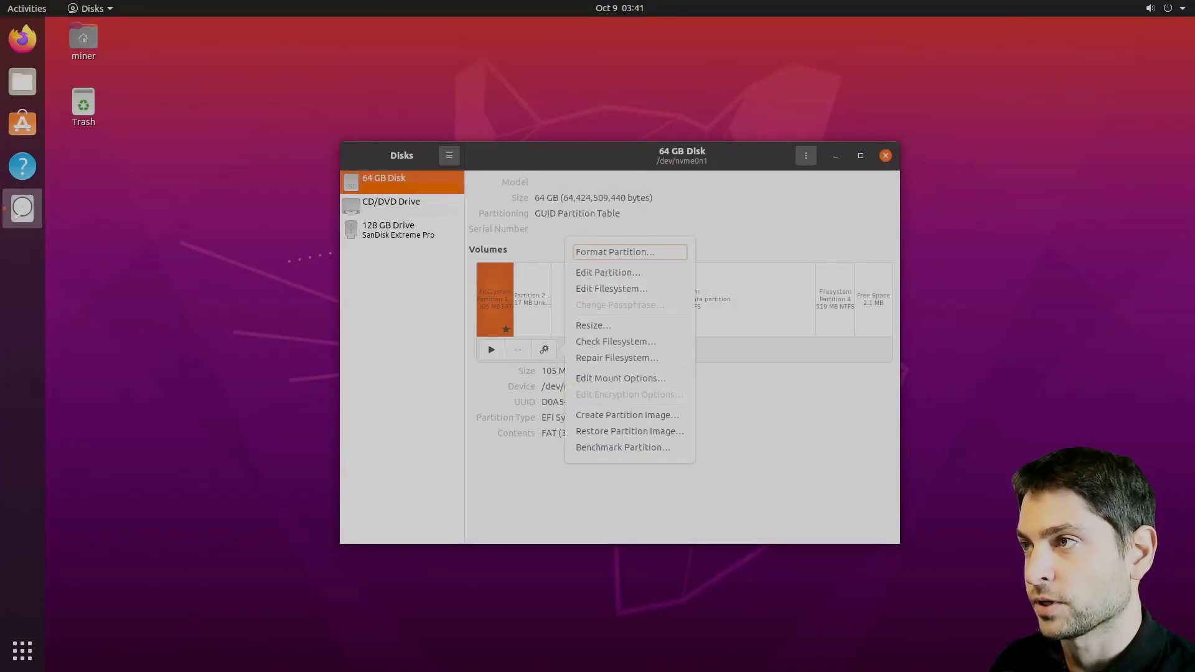
click(623, 378)
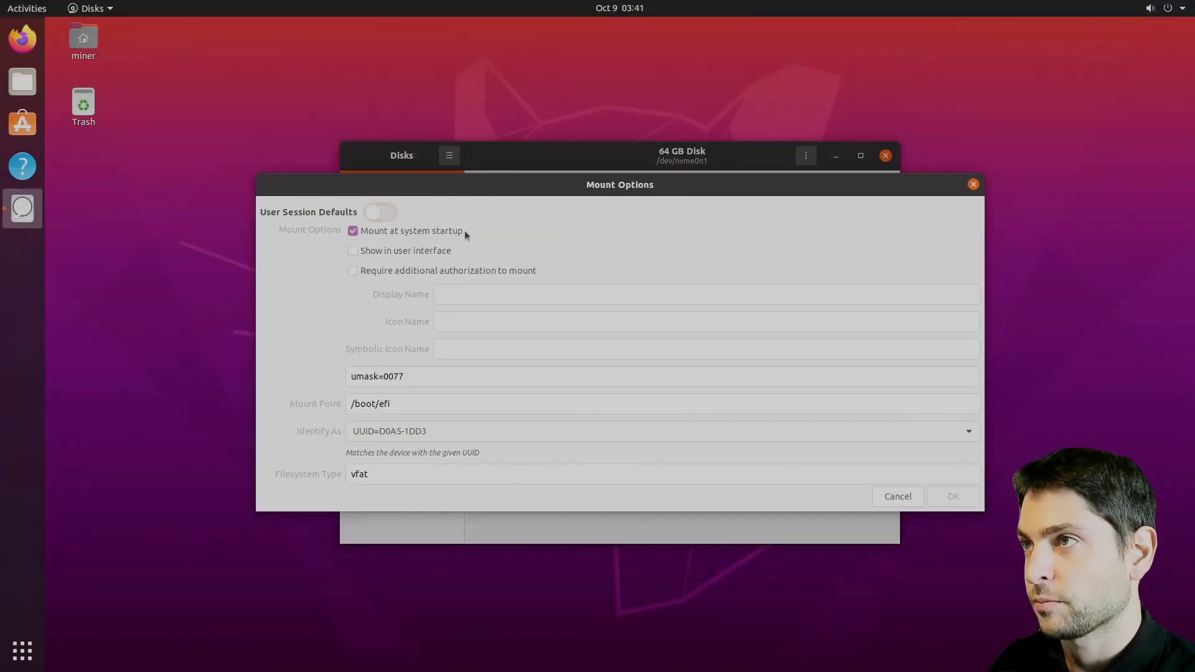
click(353, 231)
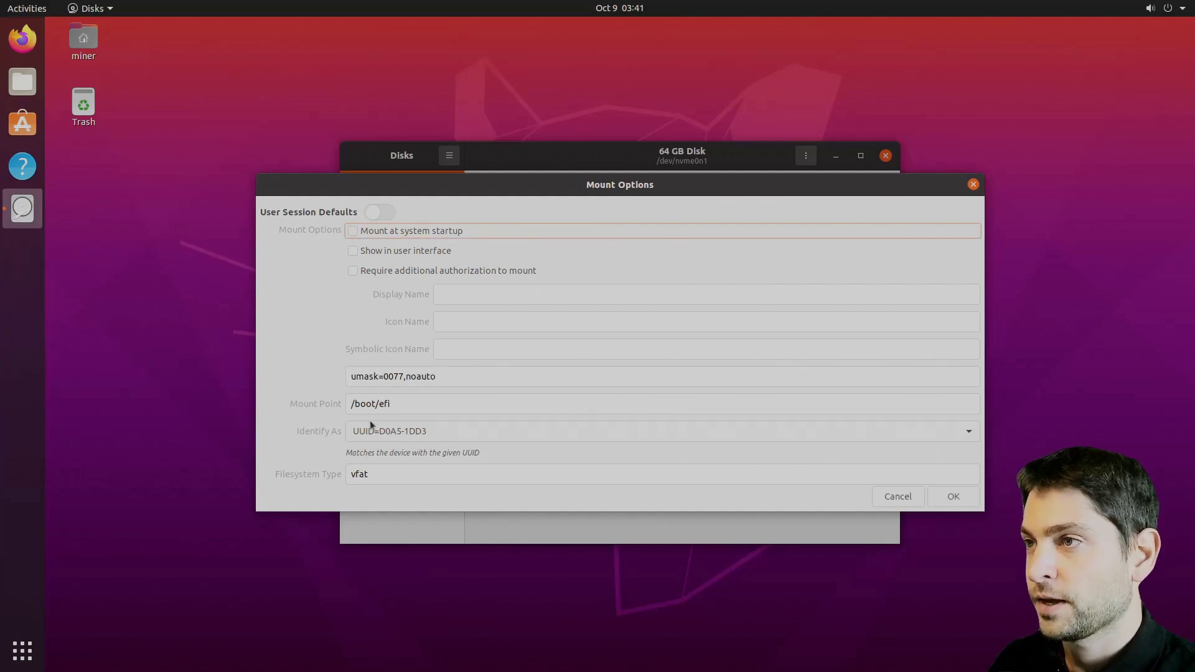
drag(375, 403, 353, 404)
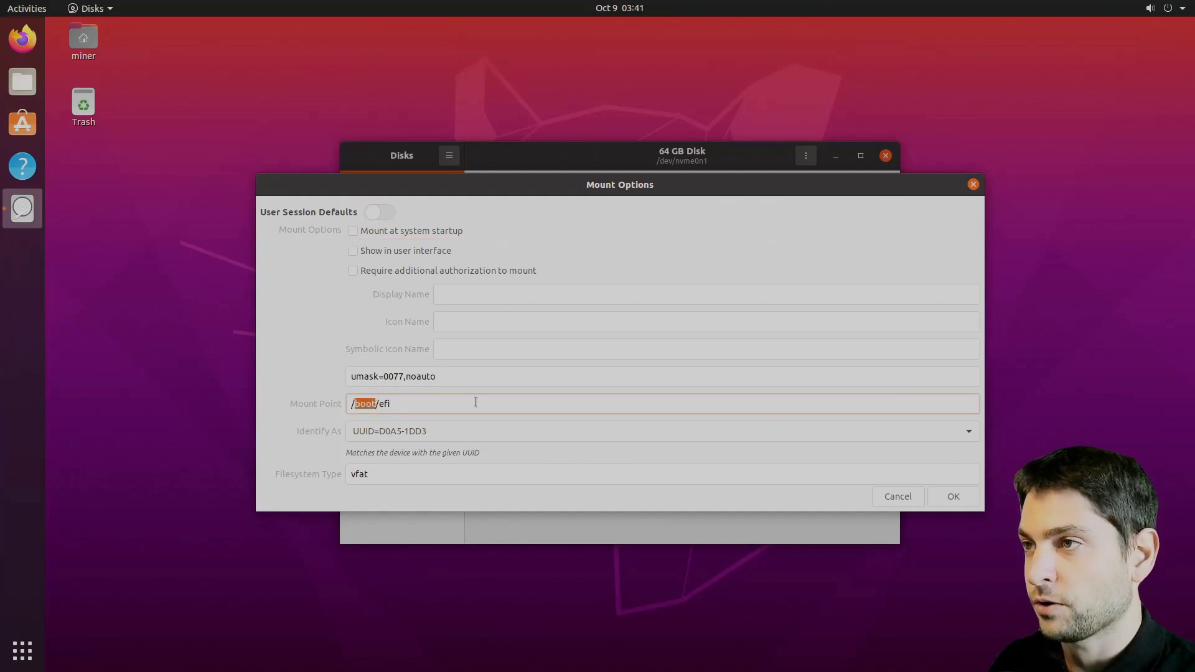
text(mnt)
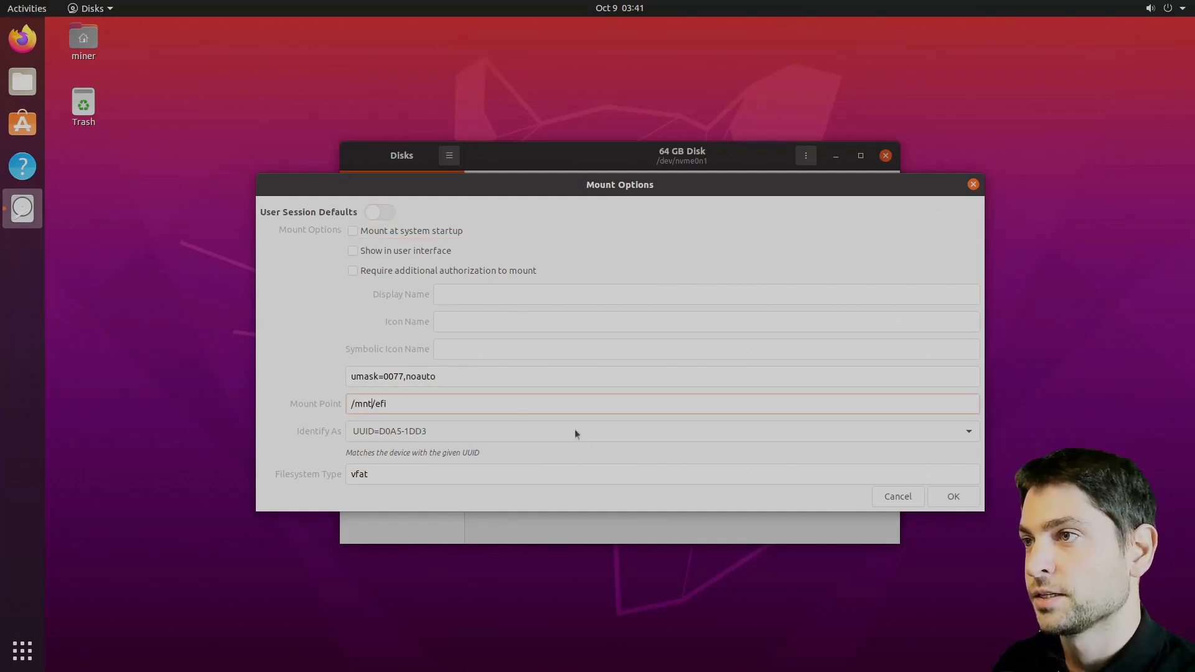
click(952, 497)
text(***)
key(Return)
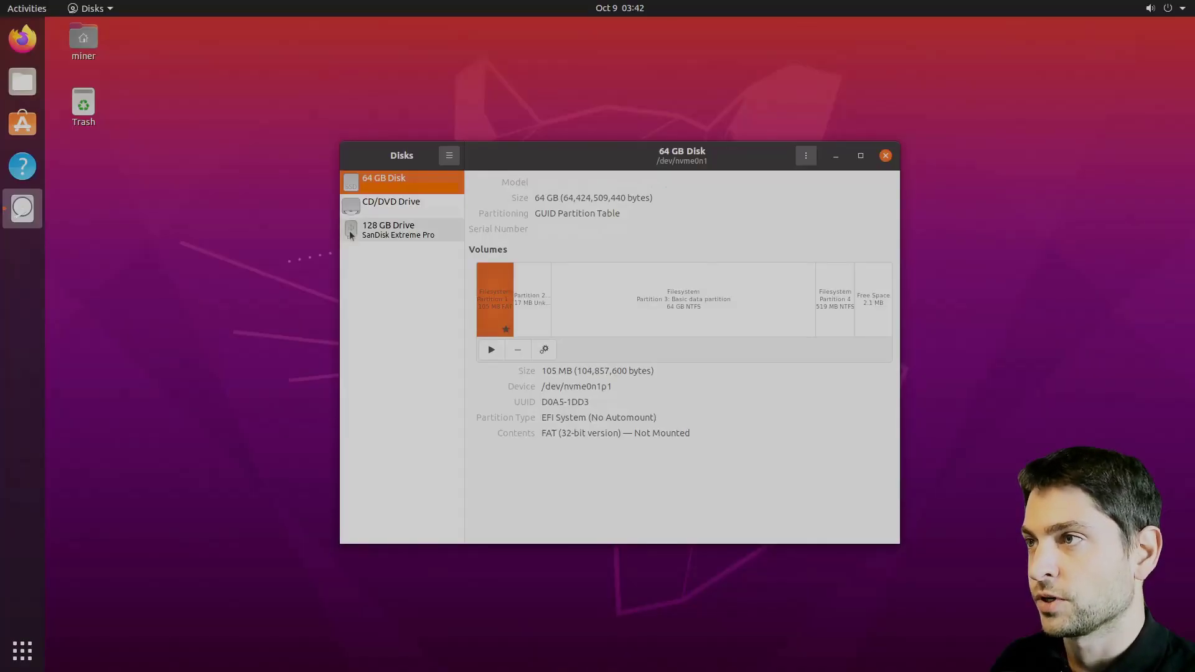
- For the 128 GB drive's EFI partition, enable mount at startup, hide it from the UI, set umask=0077
click(350, 235)
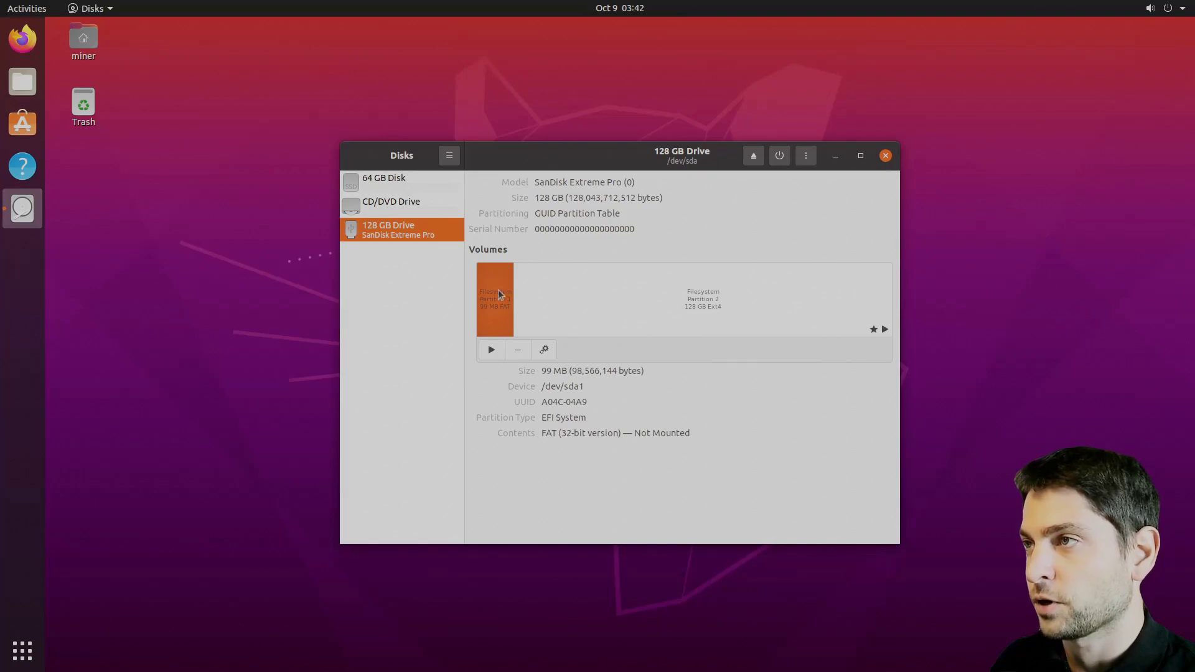
click(544, 349)
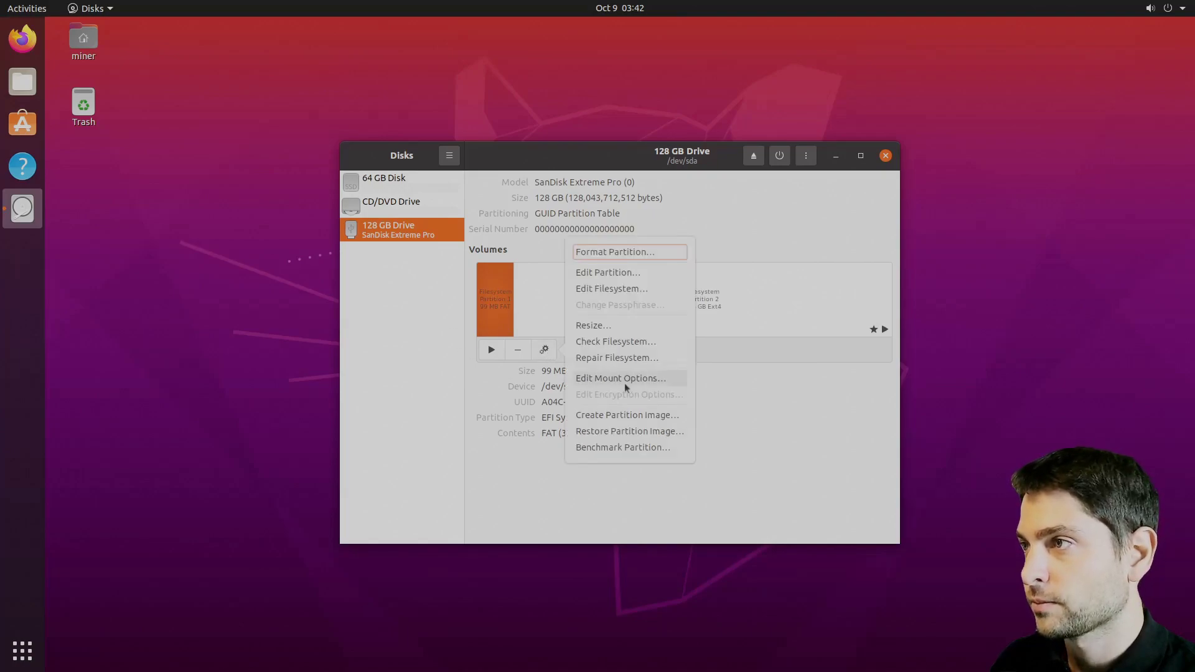
click(698, 379)
click(530, 212)
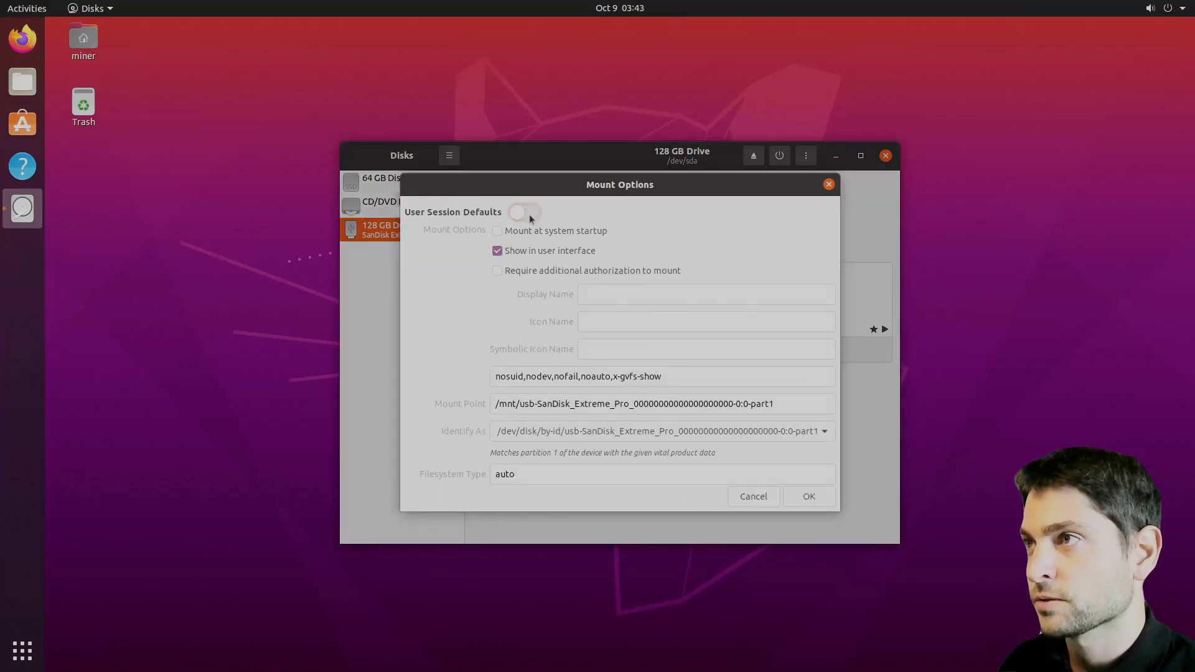
click(497, 230)
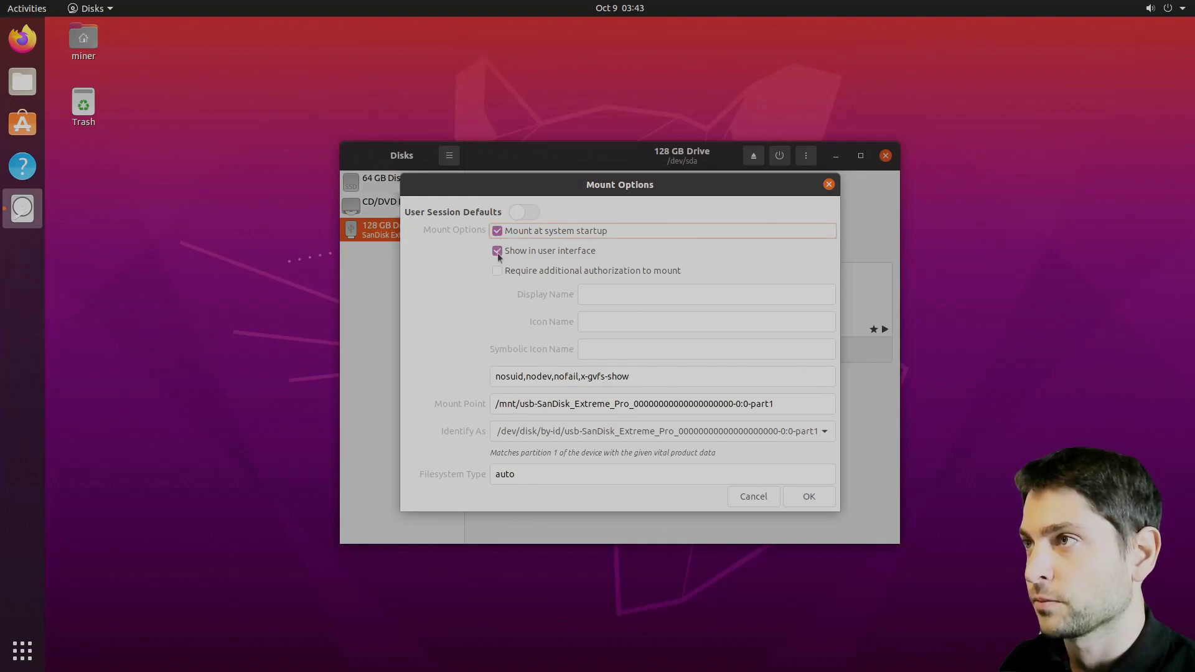
click(497, 252)
drag(595, 375, 359, 373)
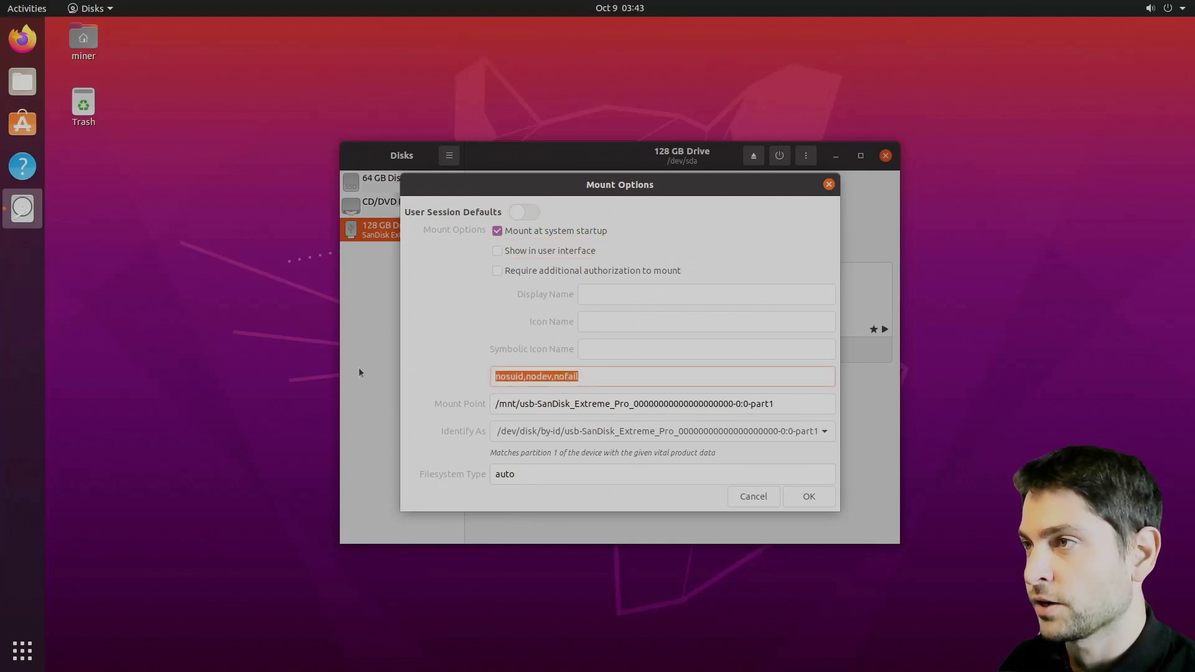
text(umask)
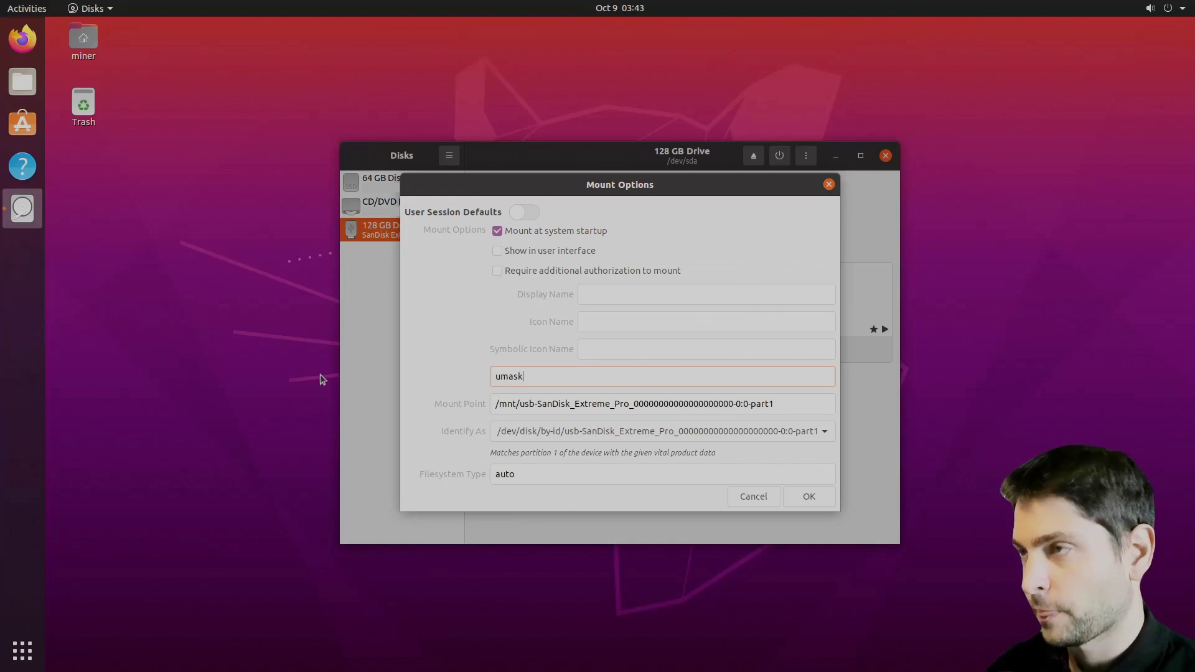
text(=0077)
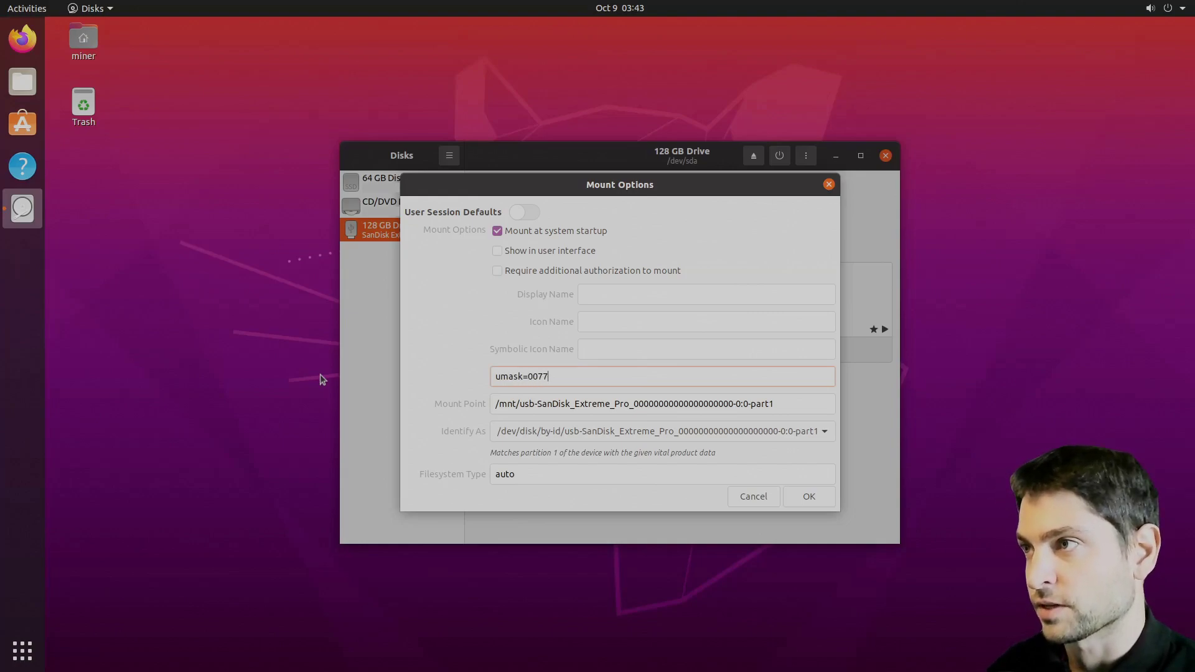
- Identify it by UUID=A04C-04A9 as vfat at /boot/efi and save with authentication
click(824, 432)
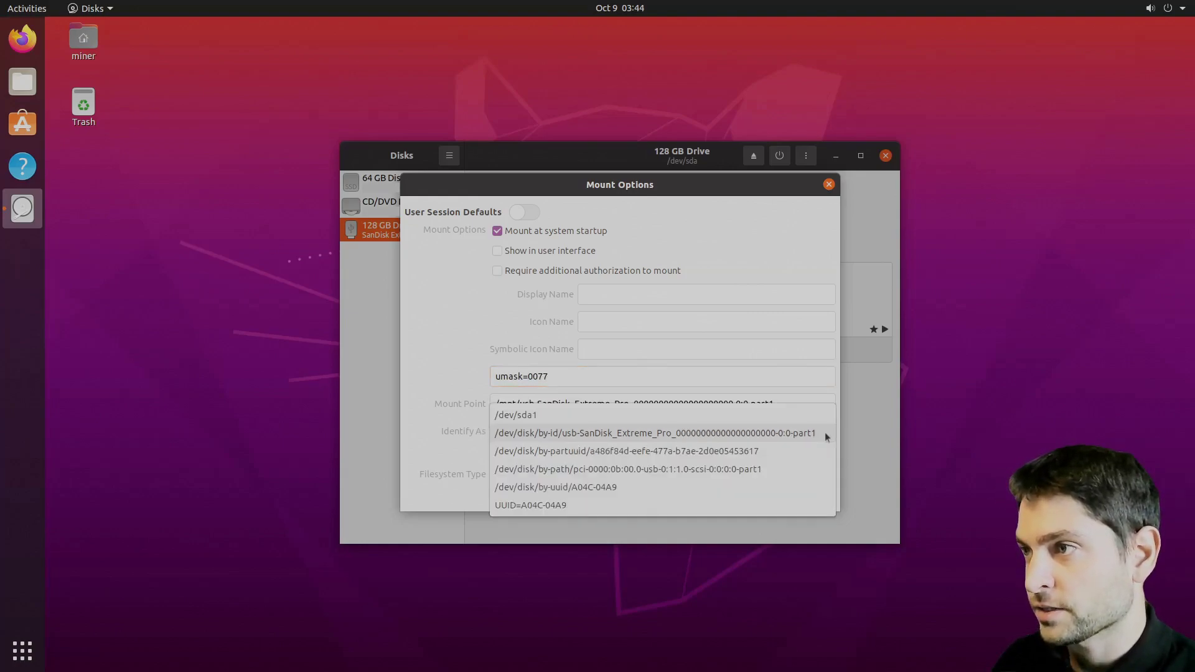
click(563, 506)
key(Tab)
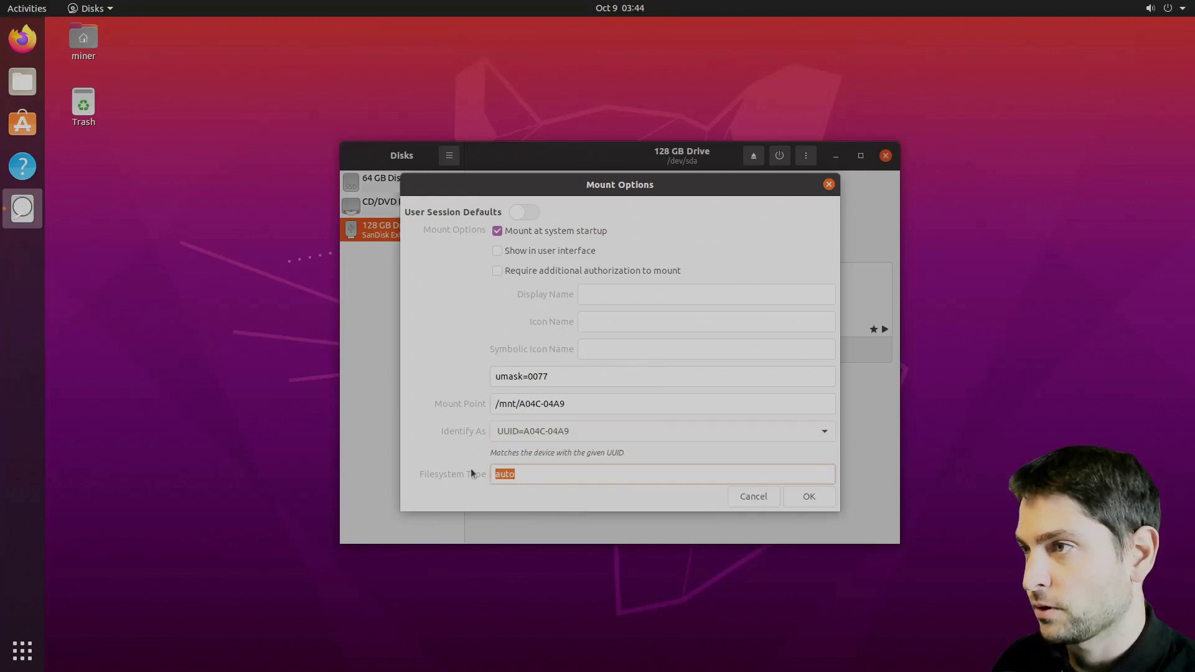
text(vfat)
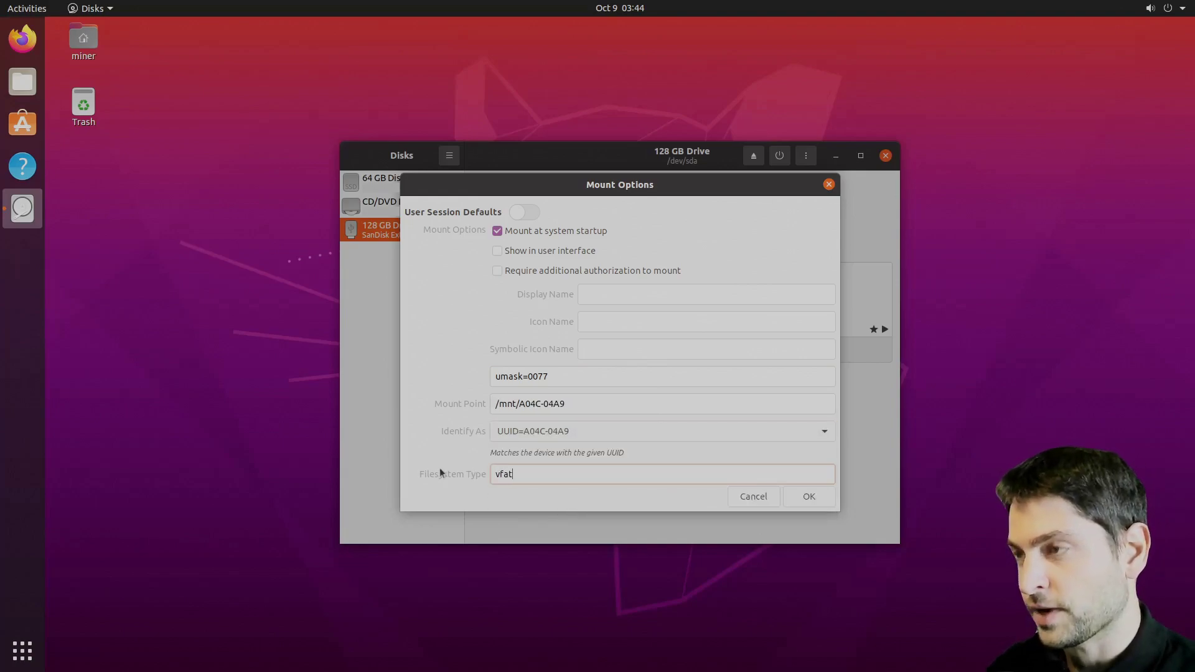
drag(566, 404, 500, 405)
text(b)
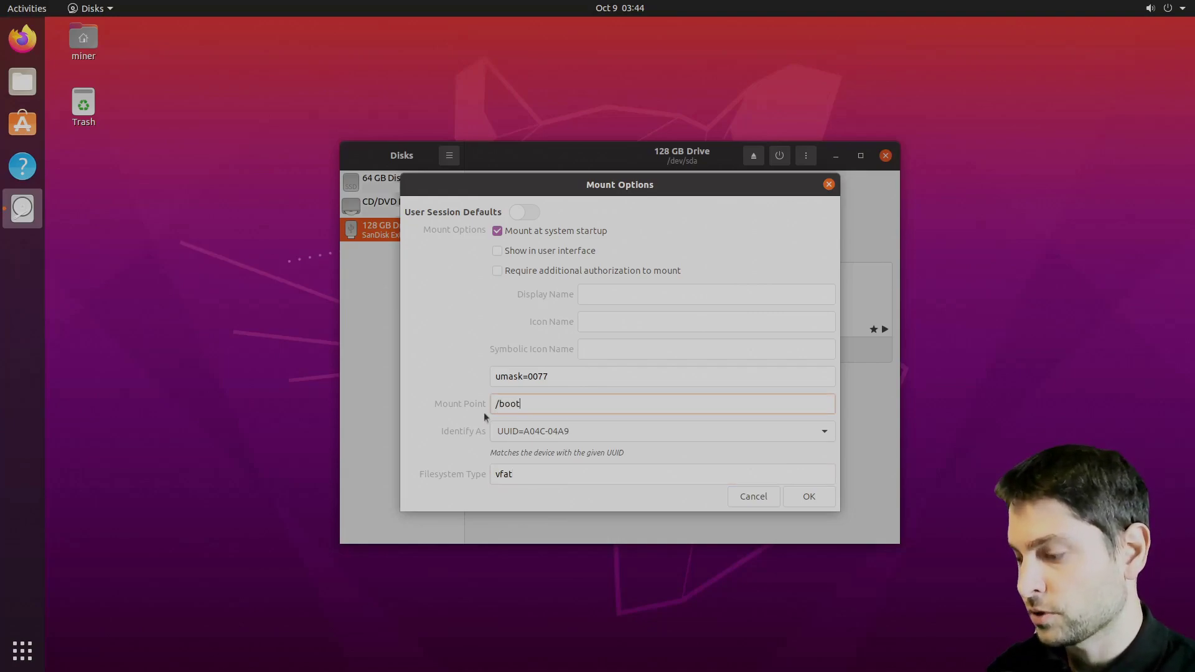
text(oot/efi)
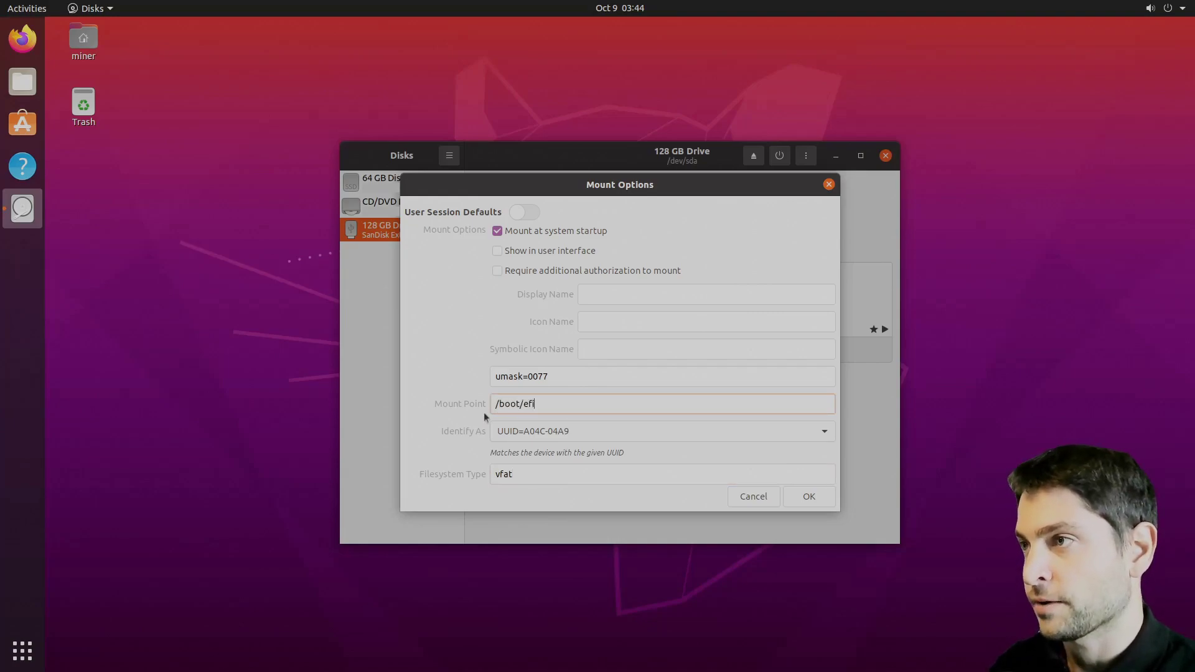
click(809, 498)
text(********)
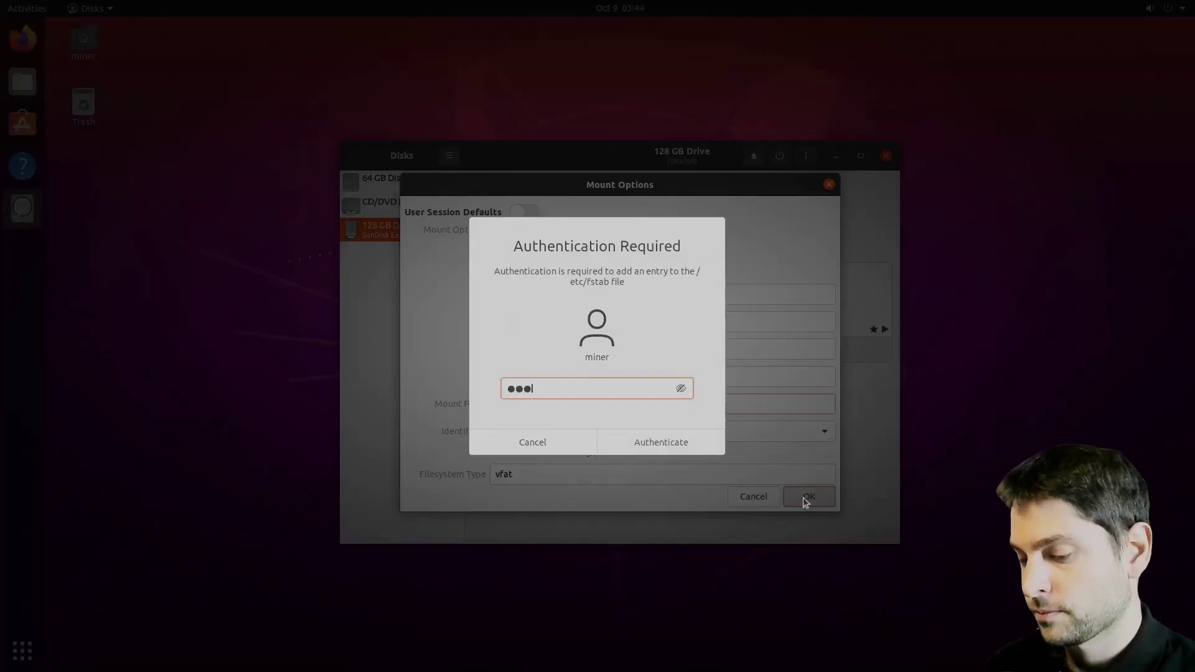
click(665, 438)
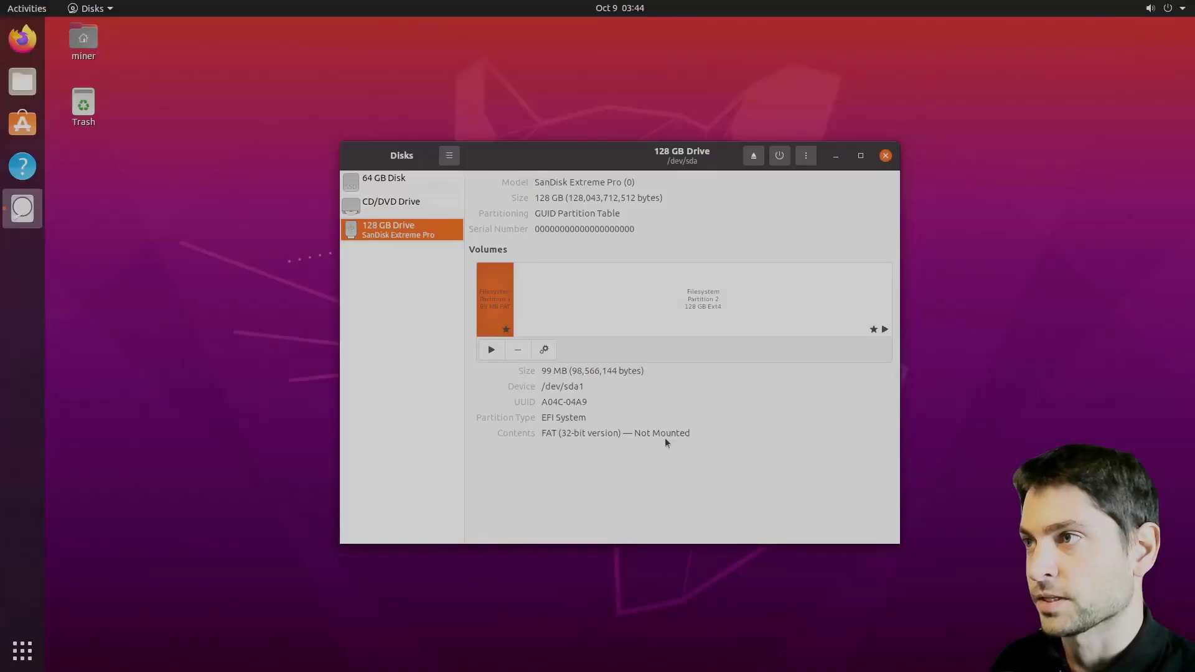
- Mount the USB's EFI partition at /boot/efi and browse to Computer > boot > efi in Files
click(493, 351)
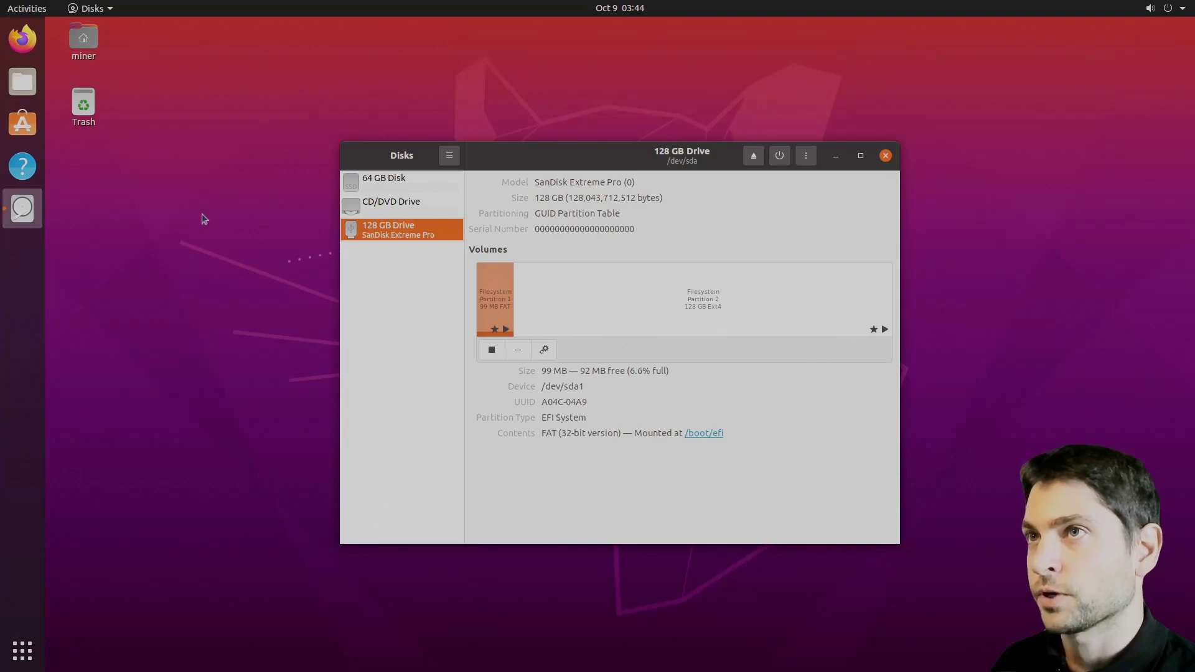
click(122, 181)
key(super+e)
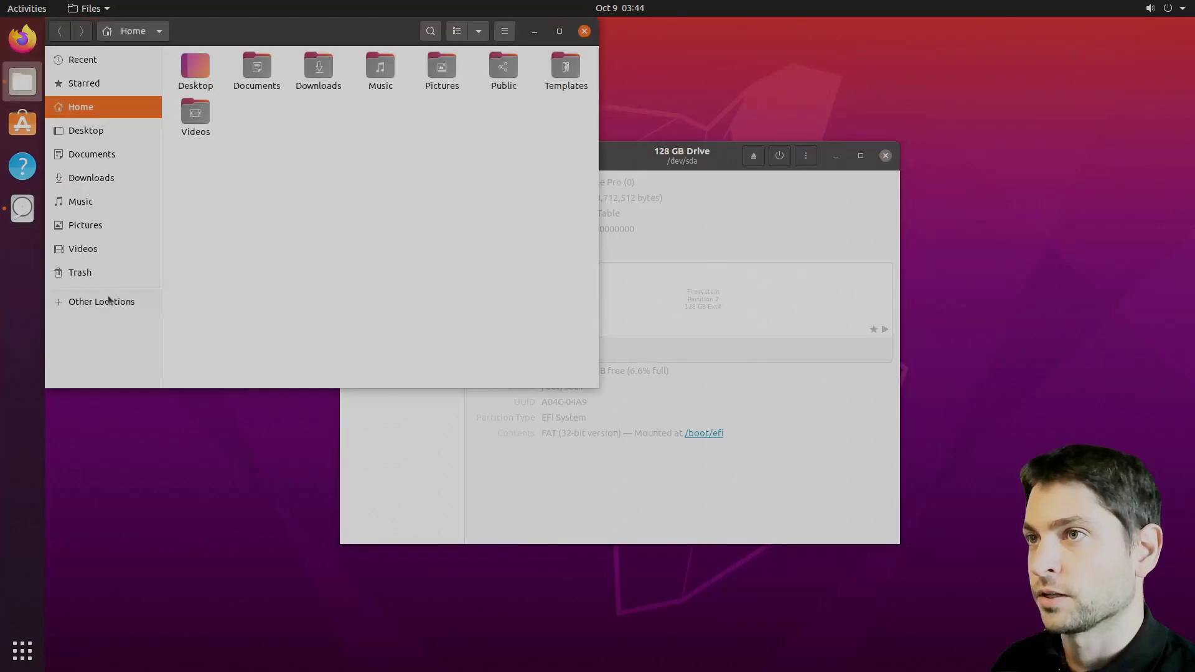
click(111, 301)
click(234, 76)
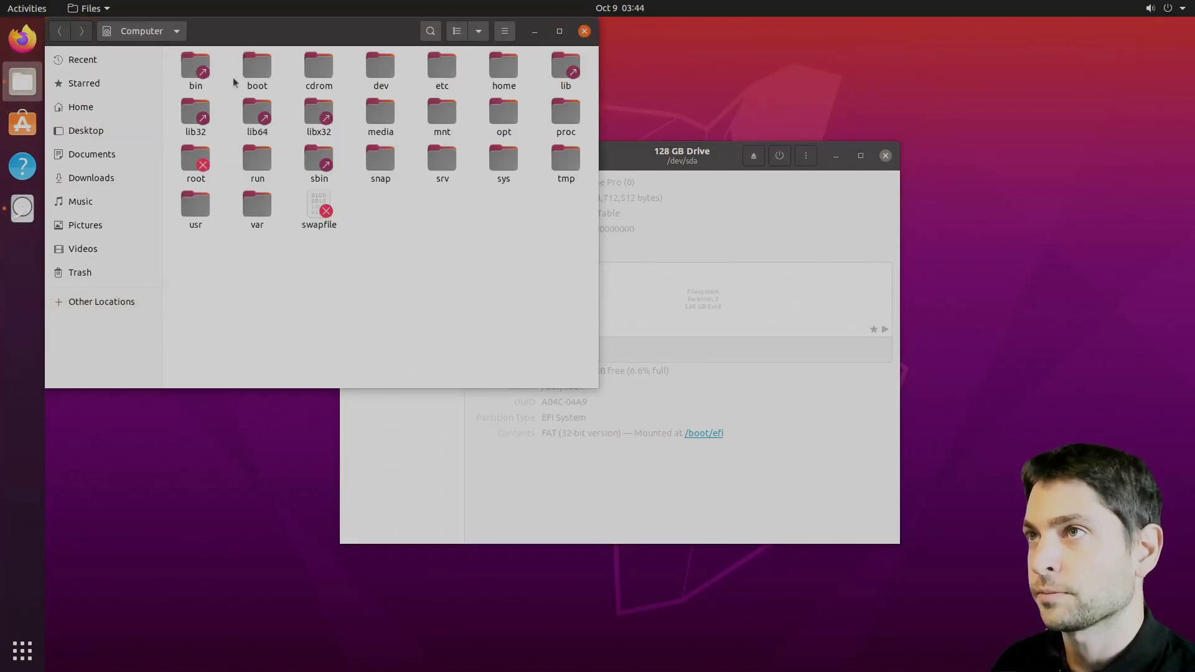
double_click(256, 72)
double_click(197, 67)
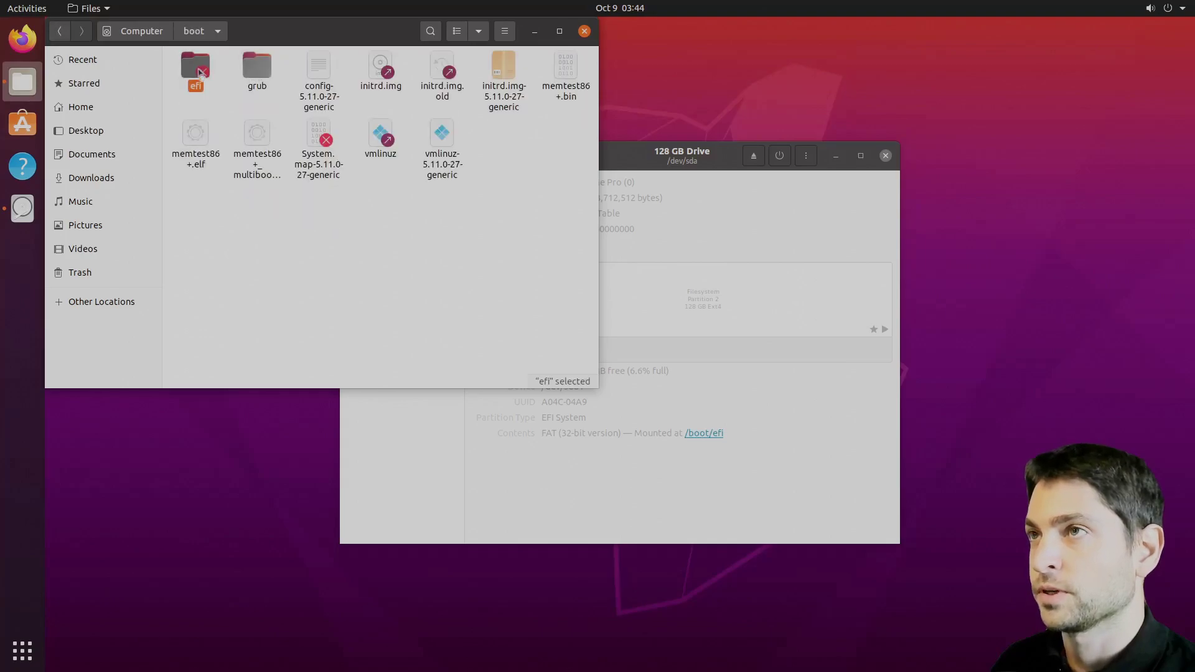
- Authenticate with the account password, confirm EFI/BOOT holds BOOTx64.EFI and grub.cfg, then close Files
text(*****)
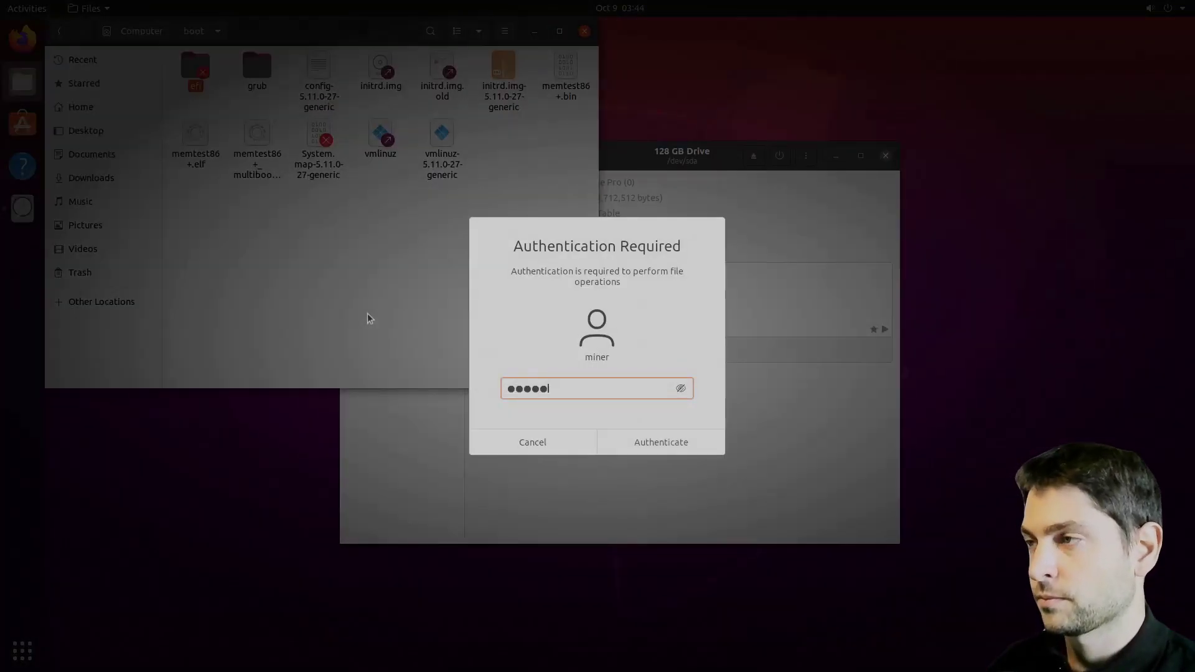
key(Return)
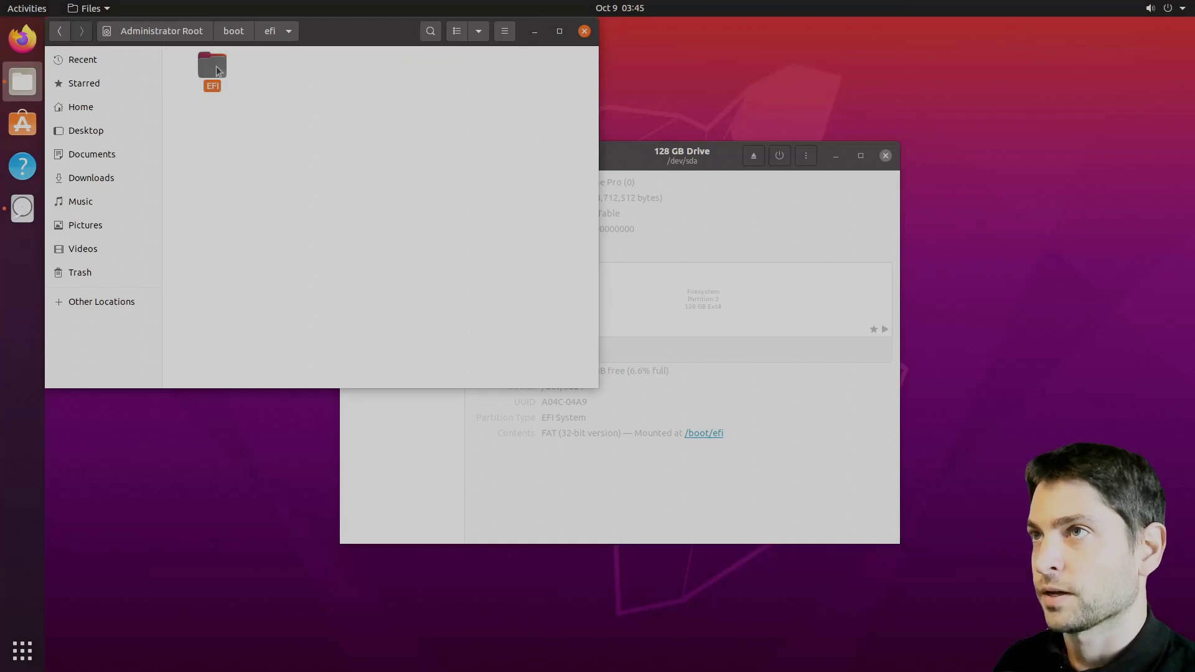
double_click(216, 66)
double_click(218, 68)
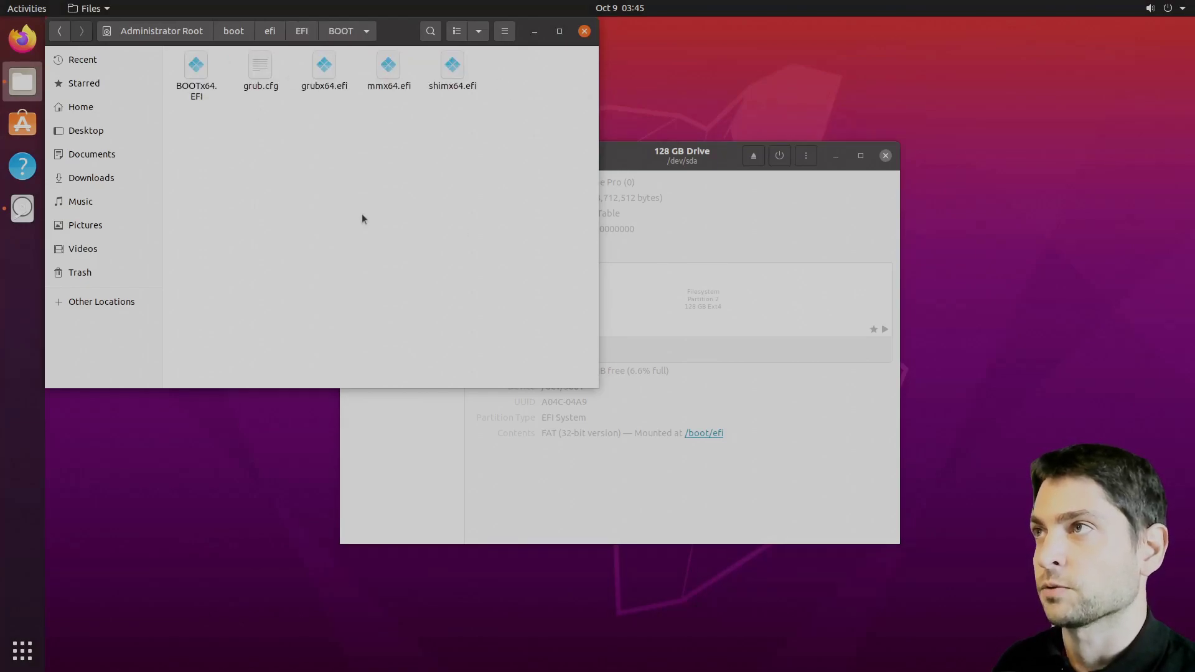
click(584, 30)
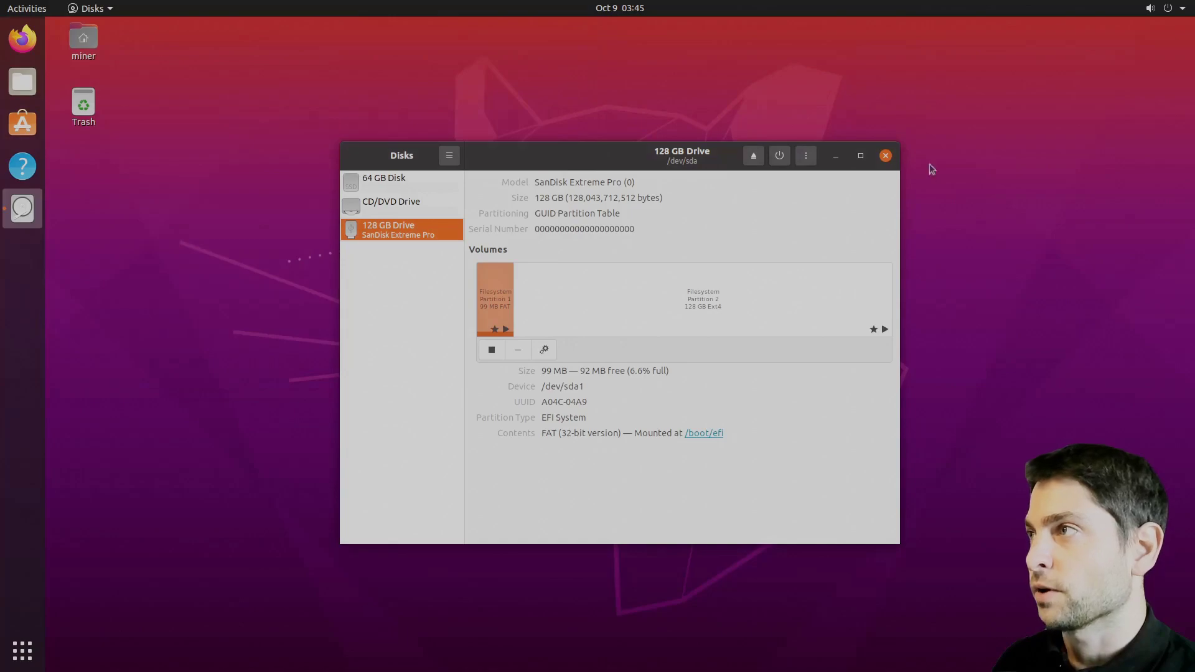
- Close the Disks window, with the USB EFI partition still mounted at /boot/efi
click(886, 156)
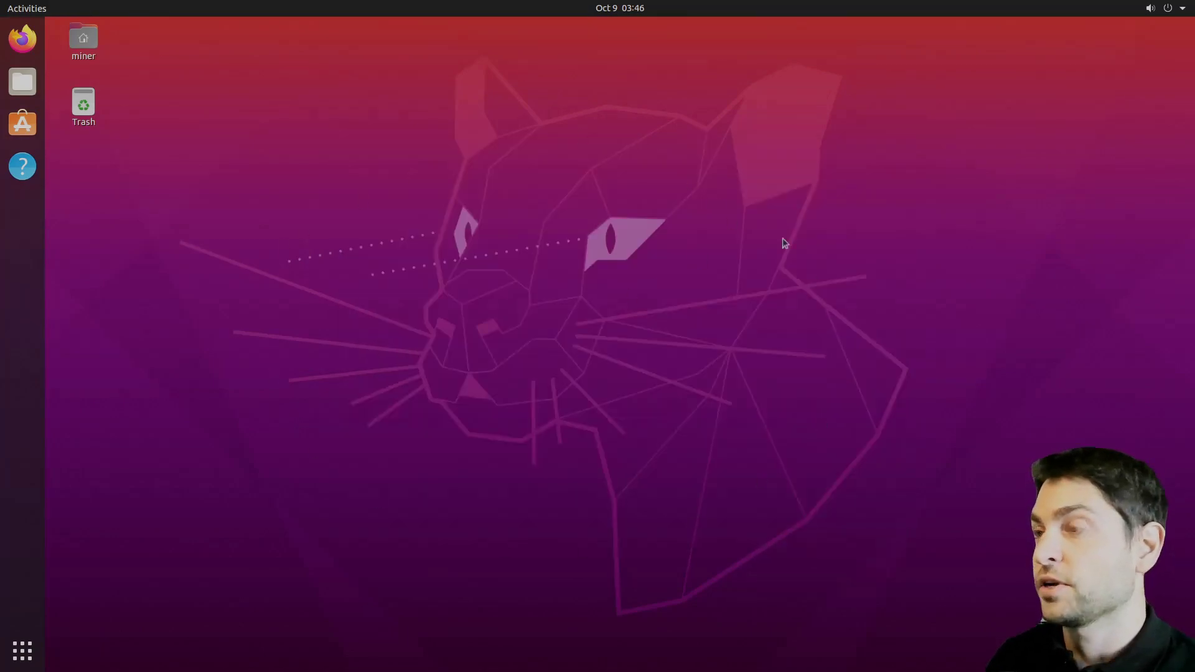